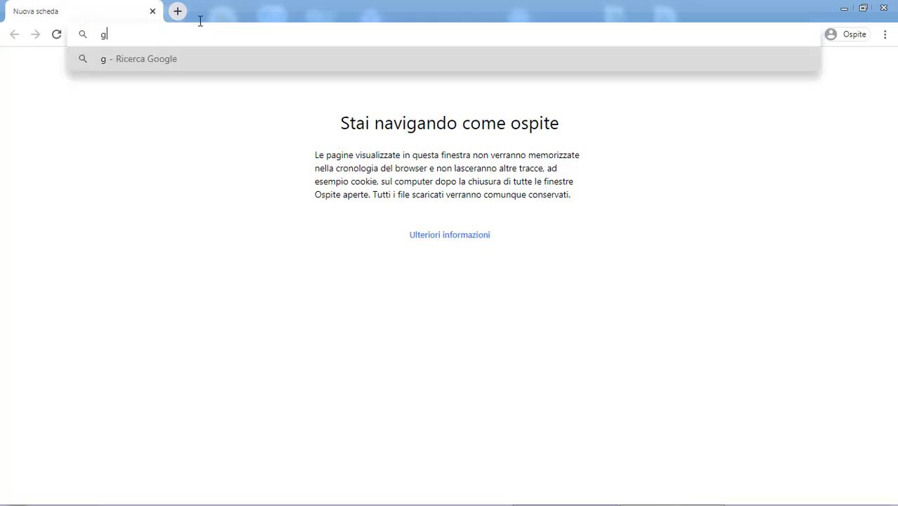
type("iuliett")
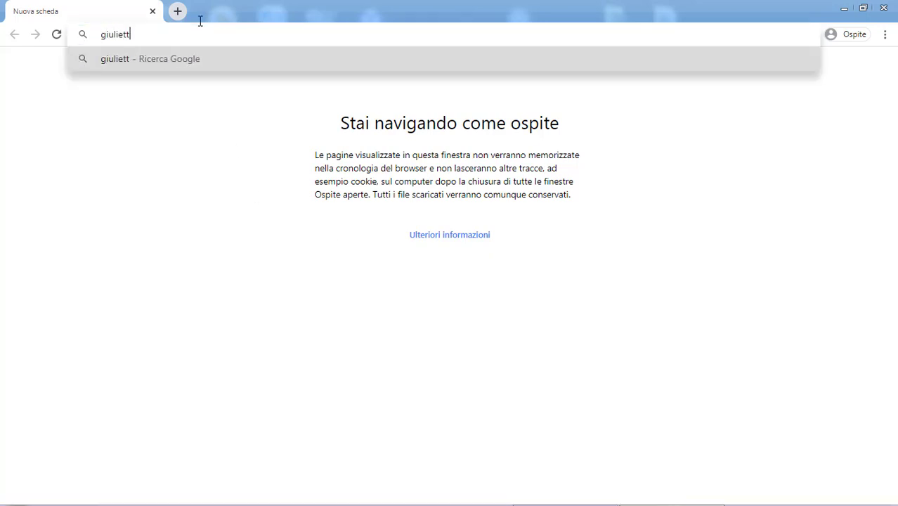
type("o chiesa")
Search Google for 'giulietto chiesa' and open the Italian Wikipedia result in a new tab.
key("Return")
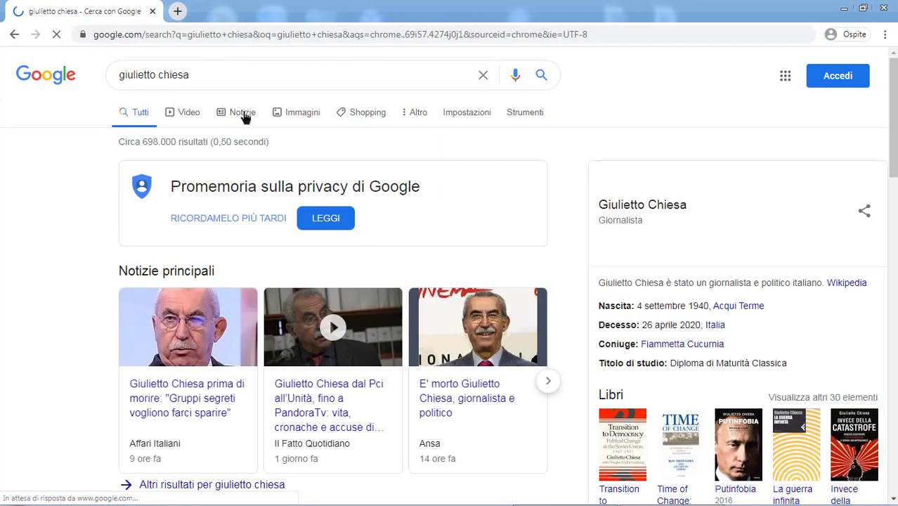
scroll(614, 222, "down", 2)
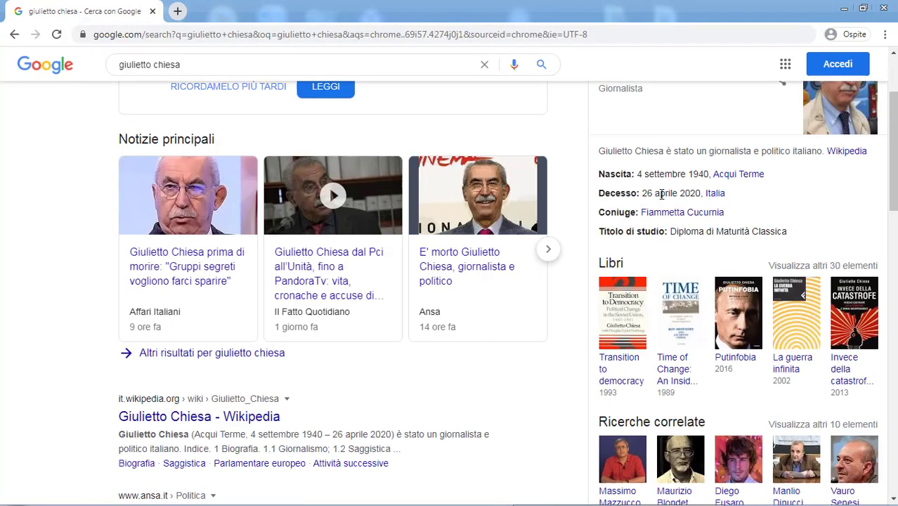
left_click_drag(647, 193, 692, 198)
scroll(593, 219, "down", 3)
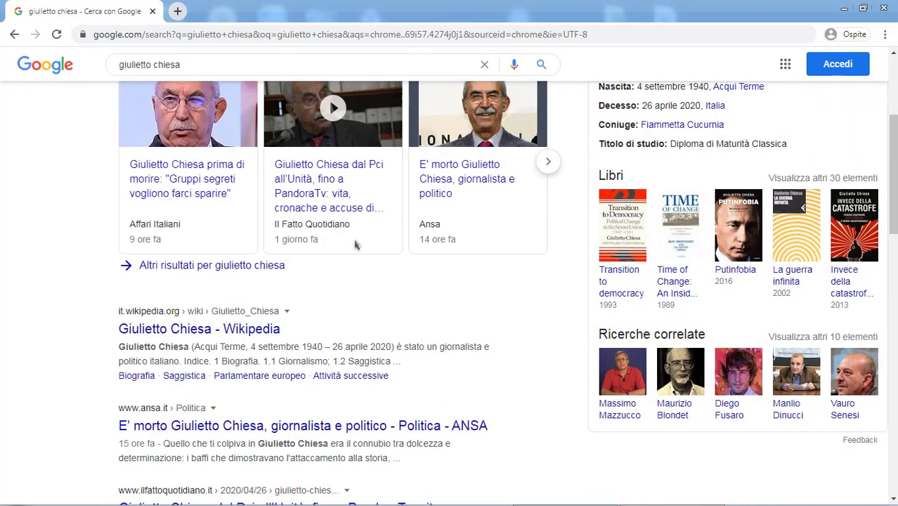
scroll(351, 246, "down", 2)
middle_click(199, 352)
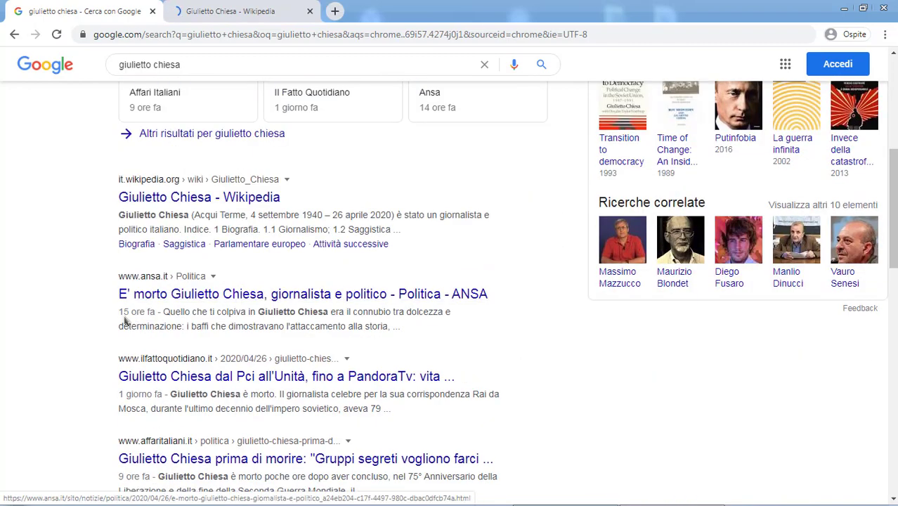
left_click_drag(119, 312, 153, 313)
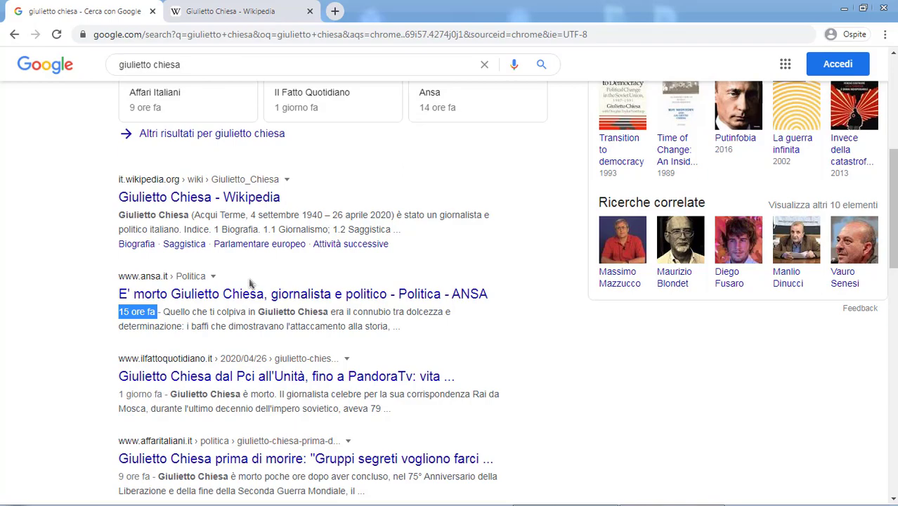
left_click(183, 312)
scroll(246, 281, "down", 2)
scroll(210, 267, "down", 1)
scroll(187, 256, "down", 5)
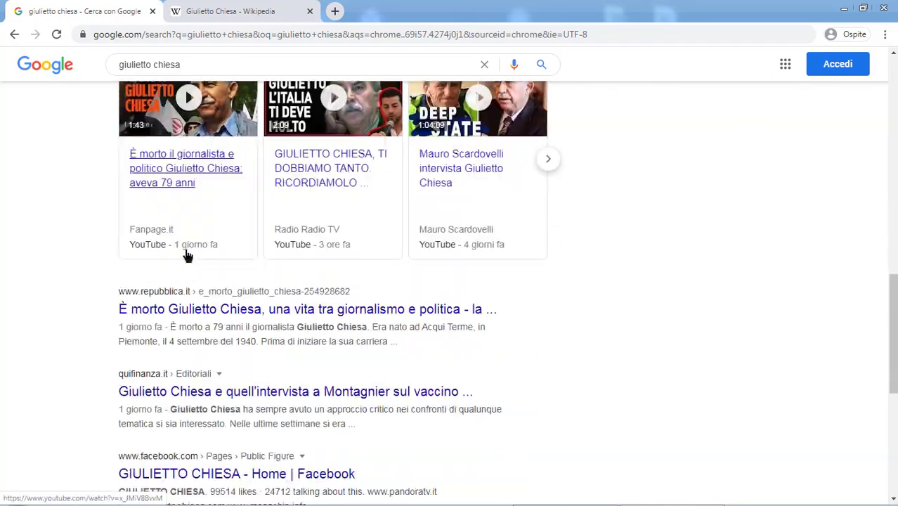
scroll(188, 256, "down", 4)
scroll(187, 255, "down", 2)
scroll(204, 271, "up", 12)
key("ctrl+Tab")
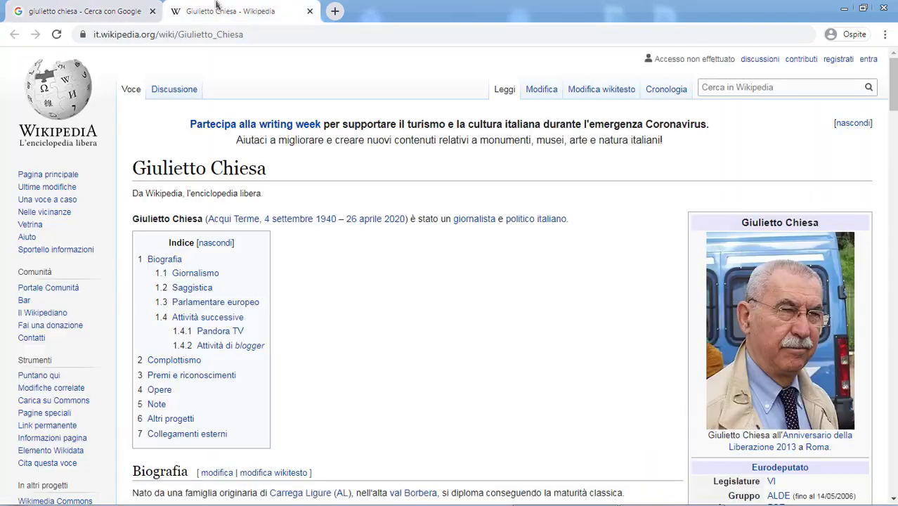
scroll(337, 236, "down", 1)
scroll(605, 251, "down", 2)
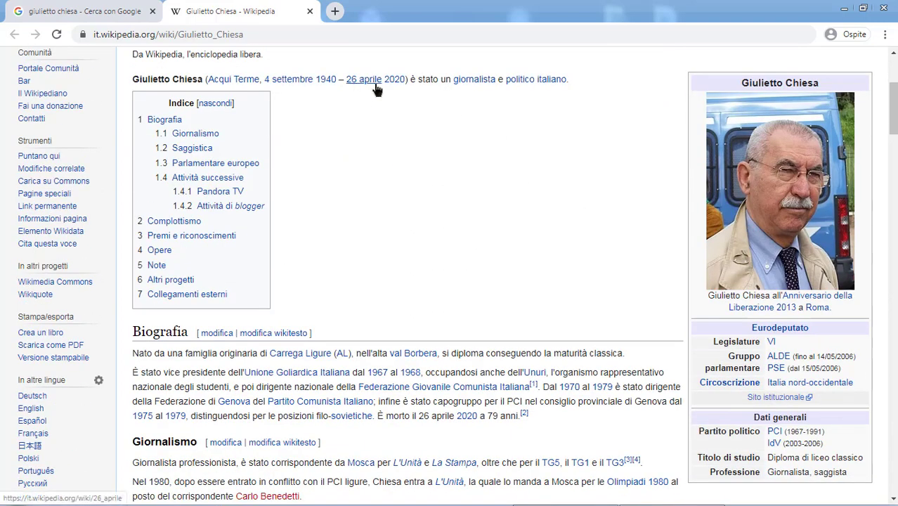
scroll(632, 281, "down", 1)
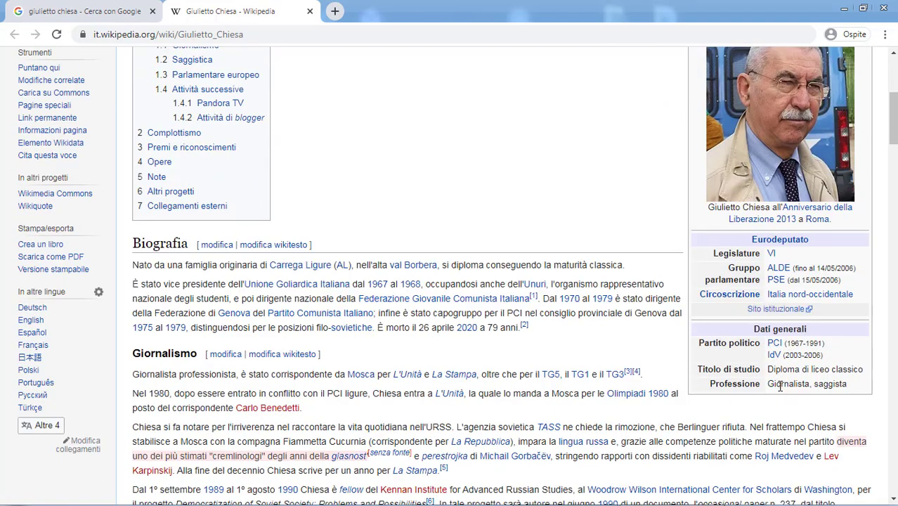
left_click_drag(767, 383, 843, 383)
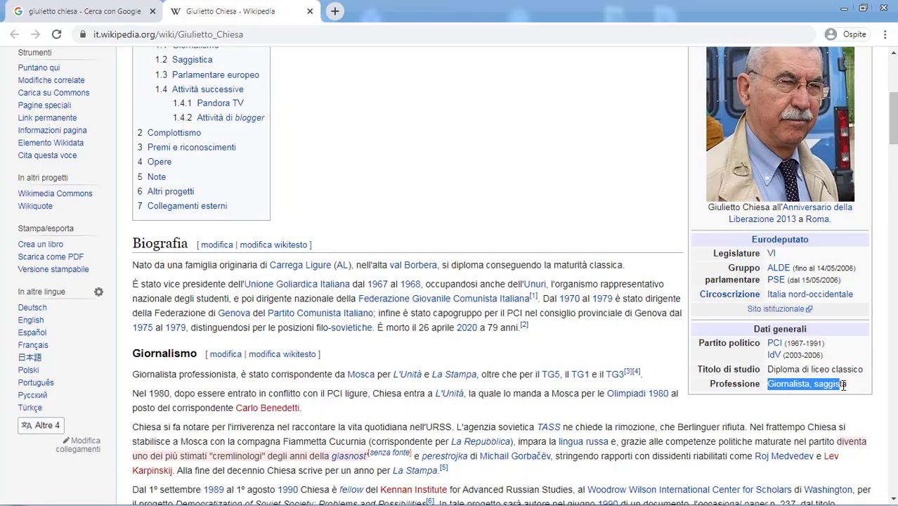
left_click(680, 361)
scroll(492, 281, "down", 5)
scroll(491, 281, "down", 10)
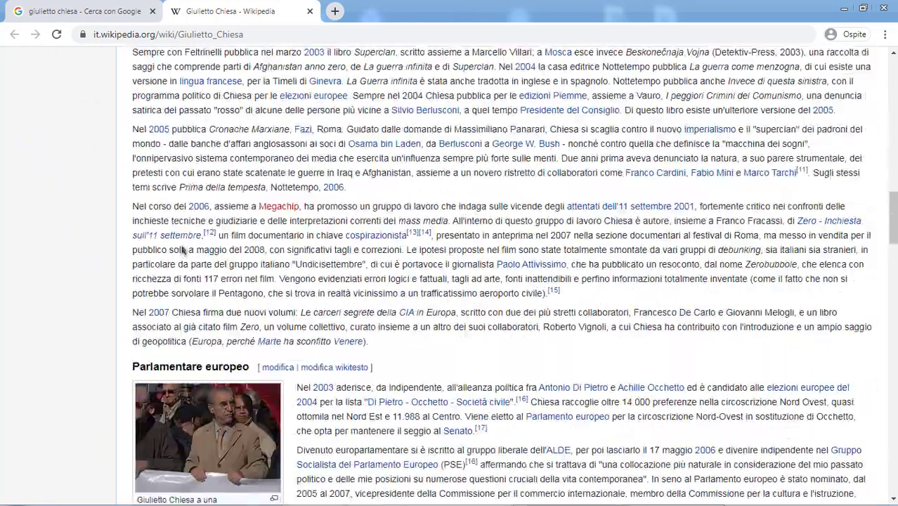
scroll(183, 250, "down", 5)
scroll(183, 266, "down", 5)
scroll(169, 281, "down", 4)
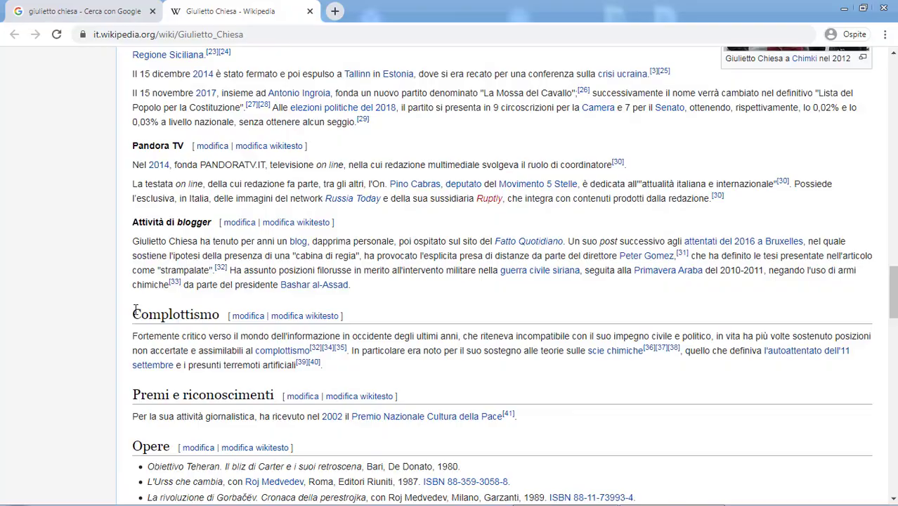
left_click_drag(133, 314, 222, 322)
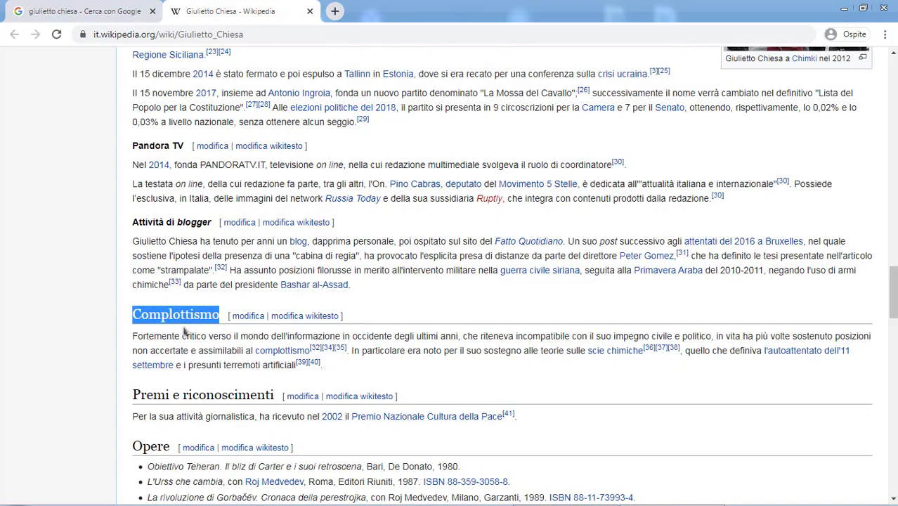
left_click(186, 331)
scroll(187, 333, "down", 3)
scroll(204, 341, "down", 10)
scroll(210, 337, "up", 10)
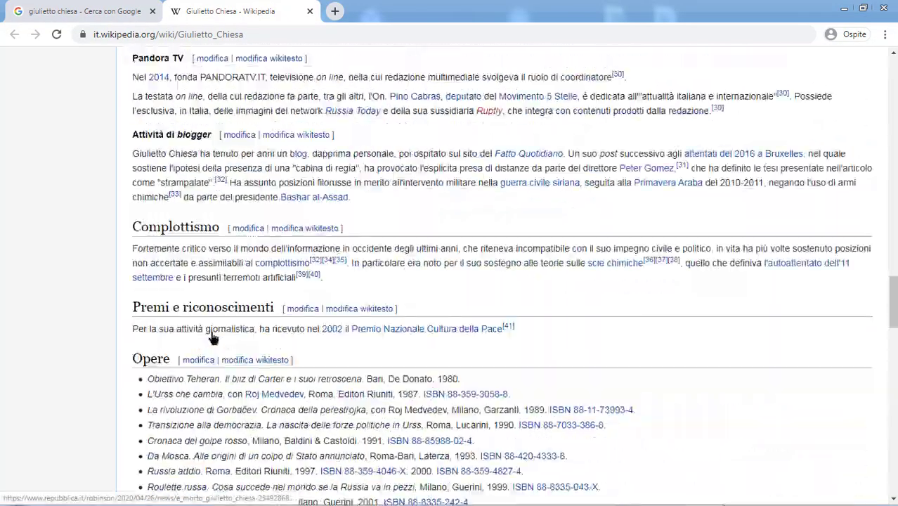
scroll(213, 337, "up", 10)
scroll(210, 331, "up", 10)
scroll(69, 295, "down", 2)
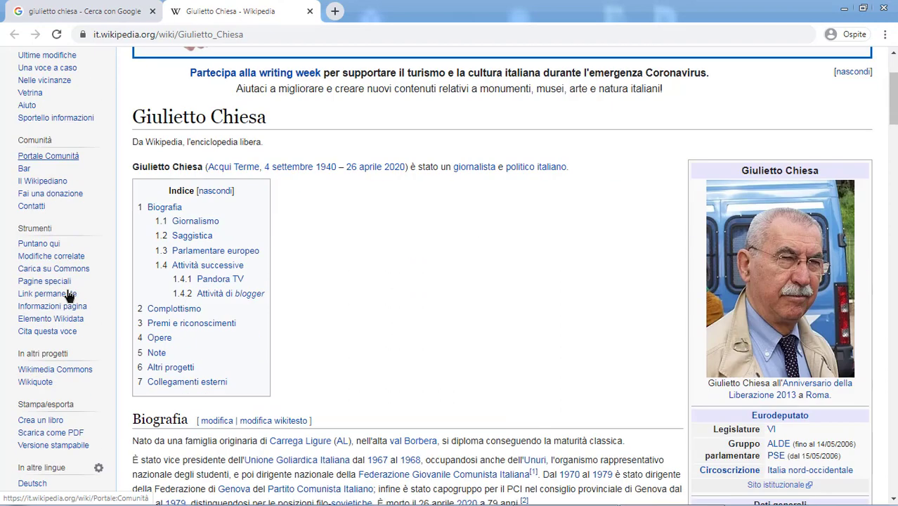
scroll(68, 295, "down", 3)
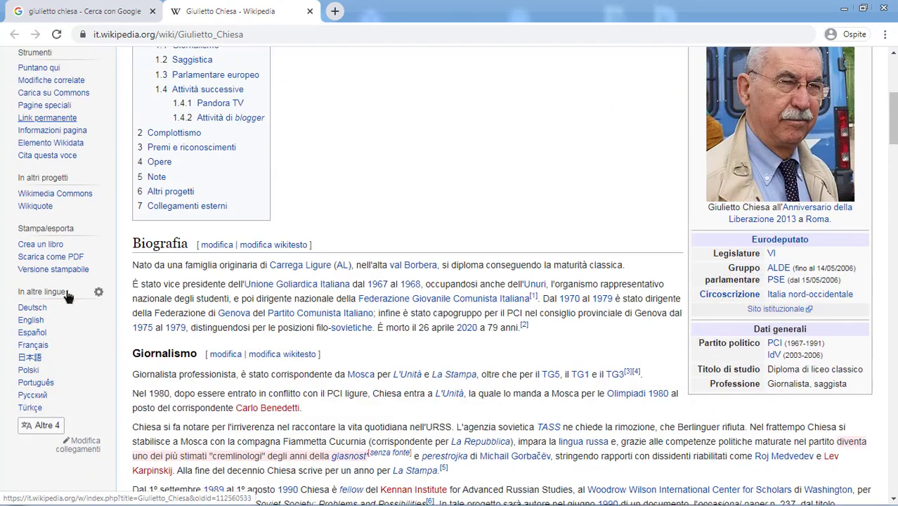
Switch to the English article, dismiss the translation offer, and check the Journalist, Politician profession.
left_click(30, 320)
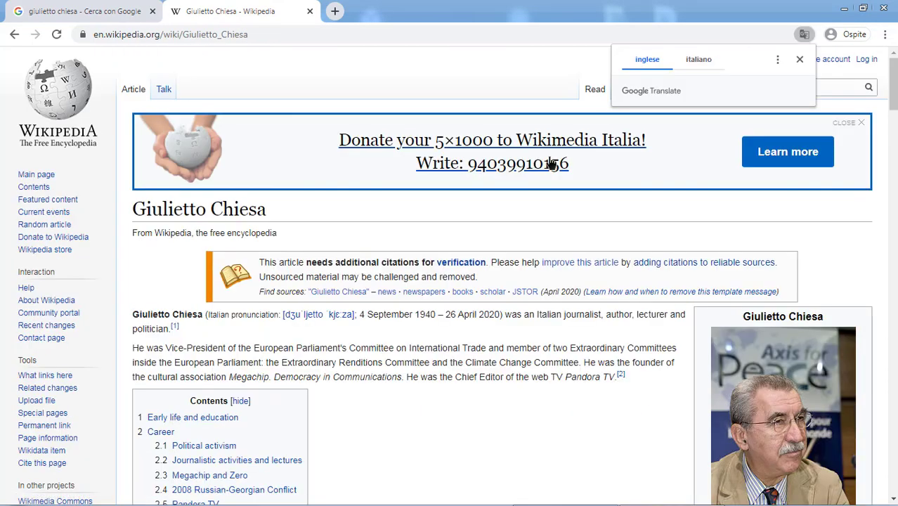
left_click(798, 59)
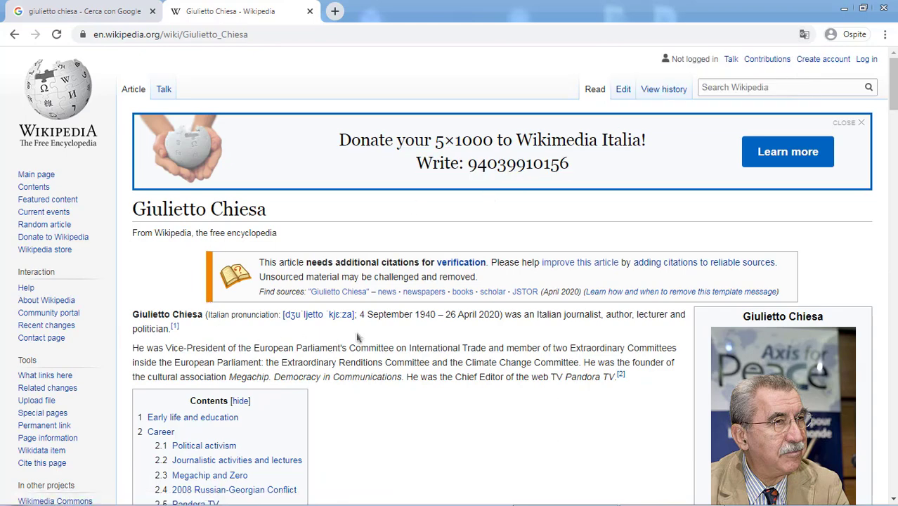
scroll(471, 328, "down", 5)
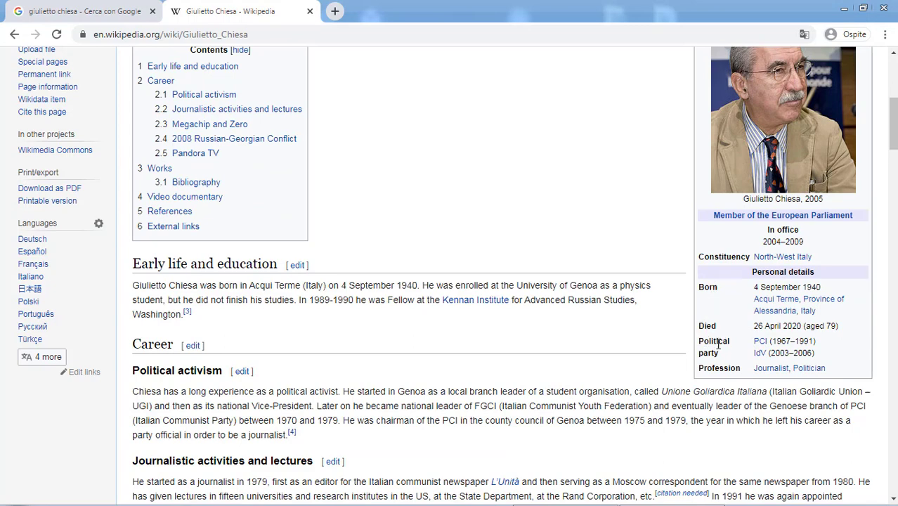
left_click_drag(753, 368, 829, 371)
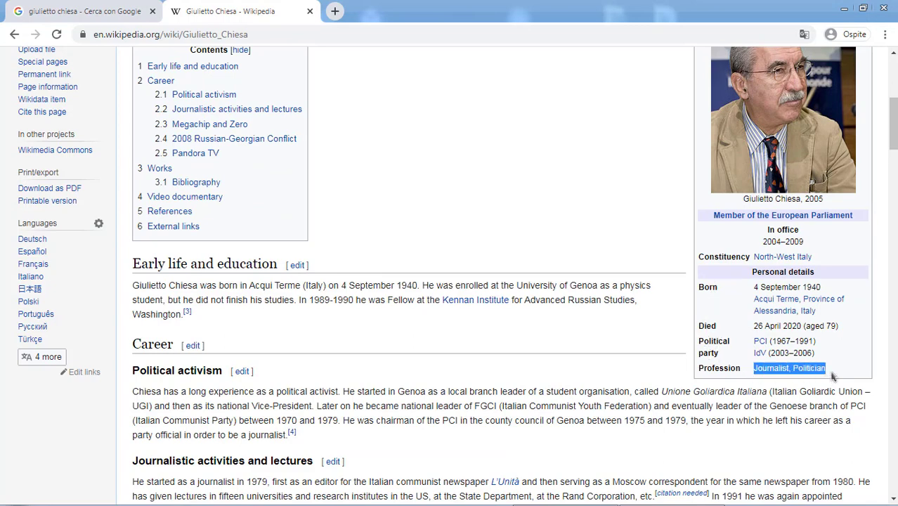
left_click(843, 357)
scroll(714, 281, "up", 10)
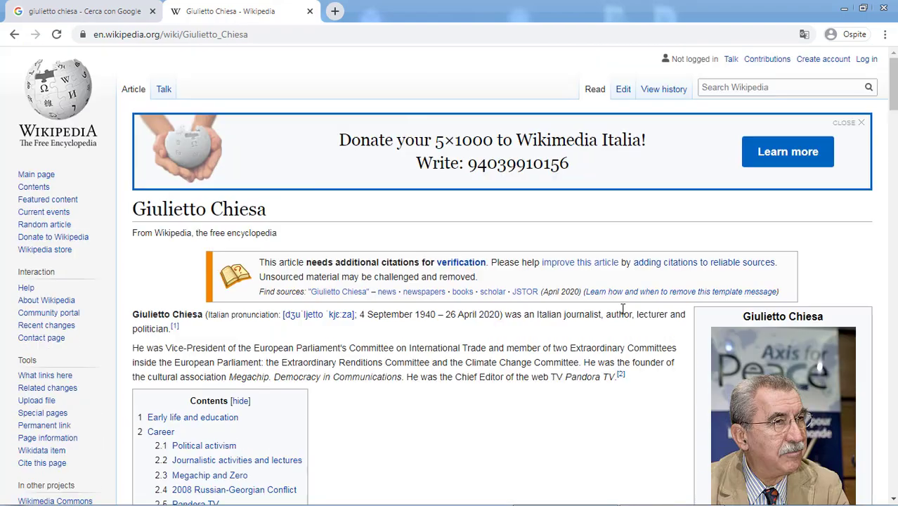
Bring up the English Giulietto Chiesa article's revision history.
left_click(665, 90)
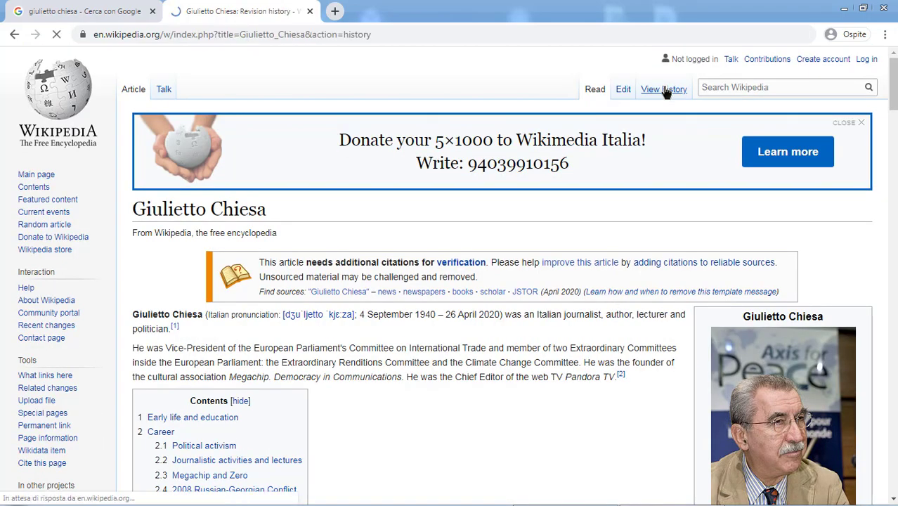
scroll(381, 219, "down", 3)
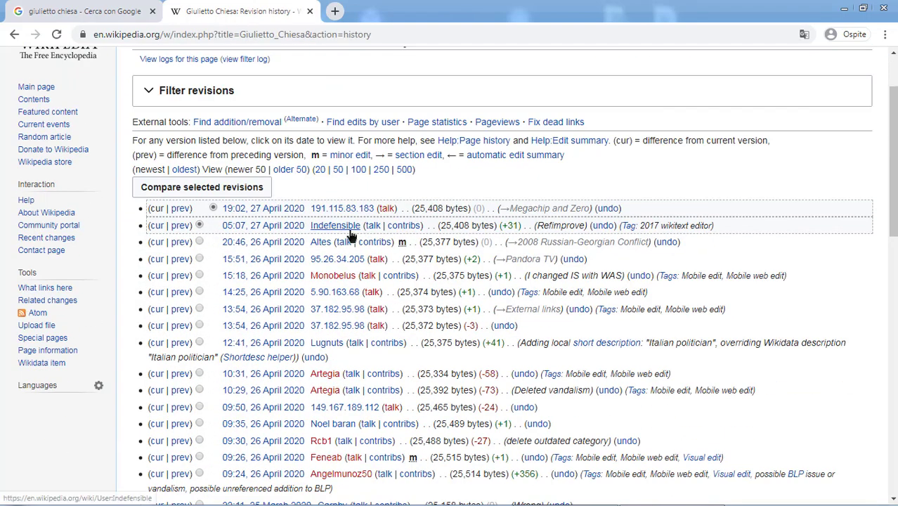
scroll(351, 231, "down", 3)
scroll(323, 239, "down", 5)
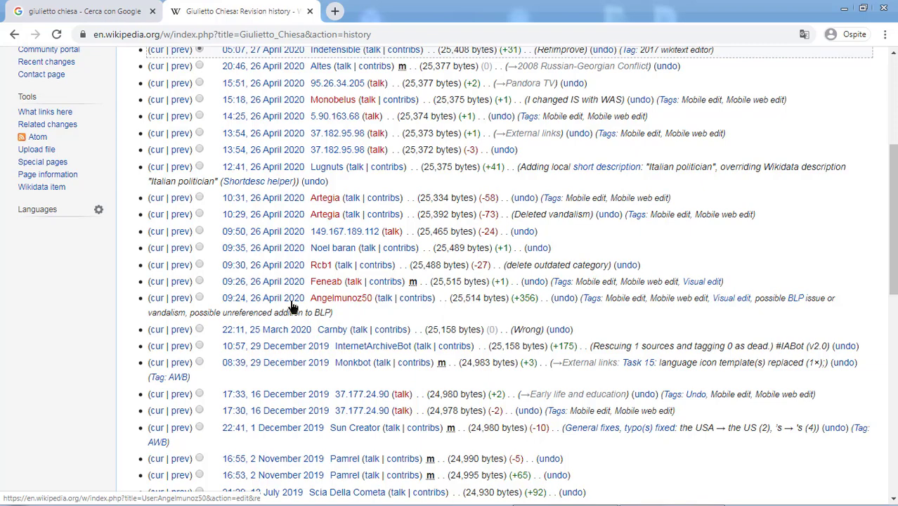
scroll(292, 306, "up", 1)
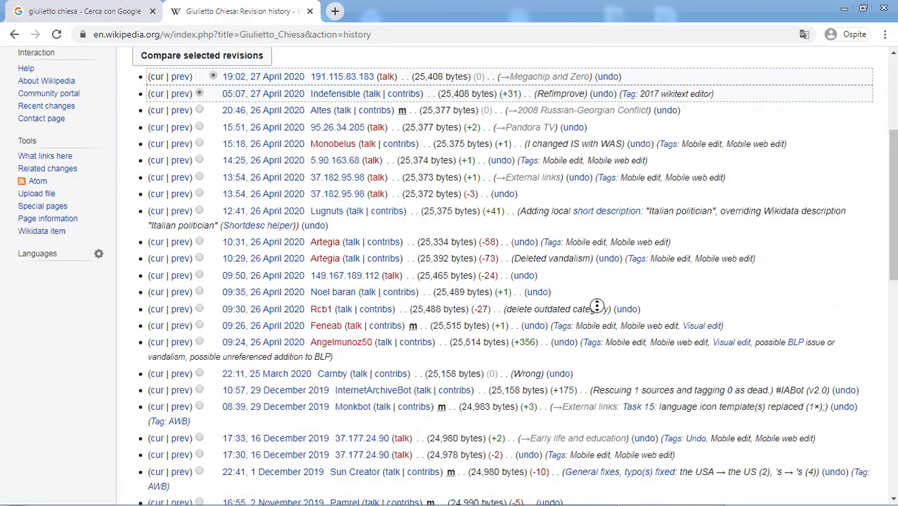
Open the 09:24, 26 April 2020 revision and inspect its death date, cause of death and occupation.
left_click(263, 342)
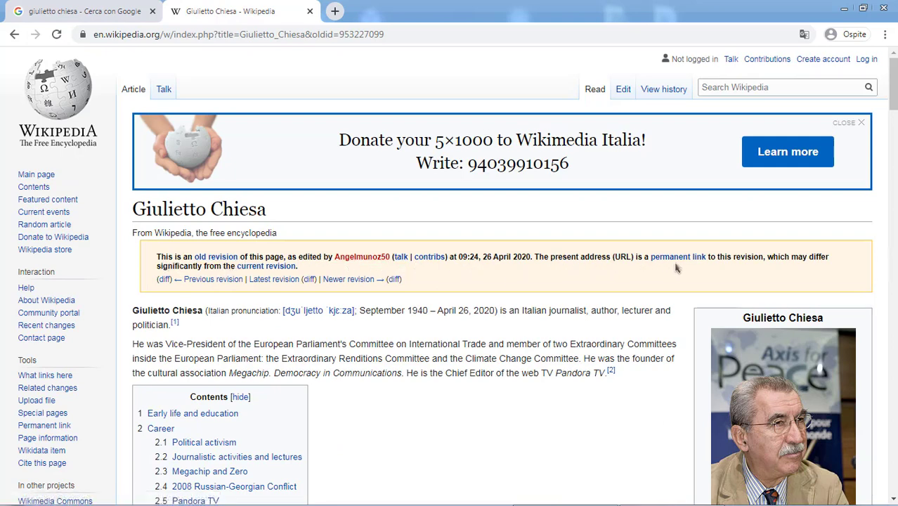
scroll(549, 310, "down", 3)
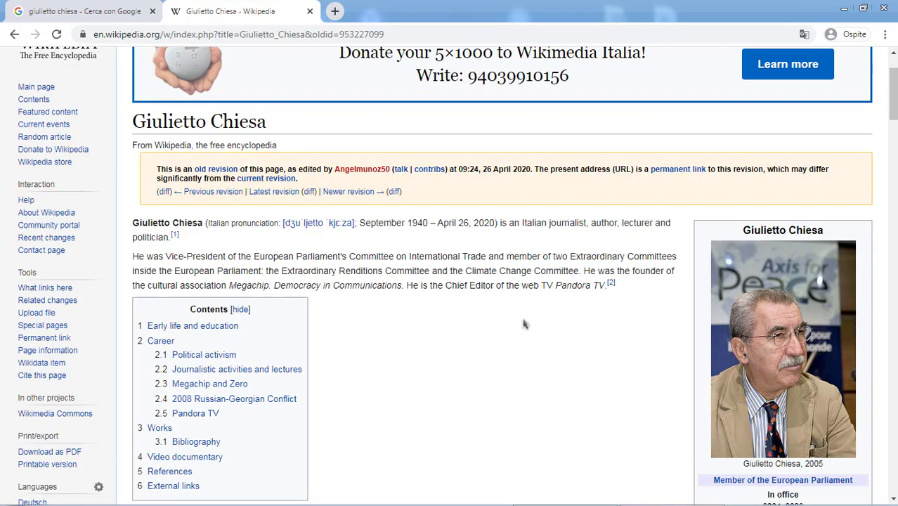
scroll(458, 178, "down", 2)
left_click_drag(437, 136, 496, 136)
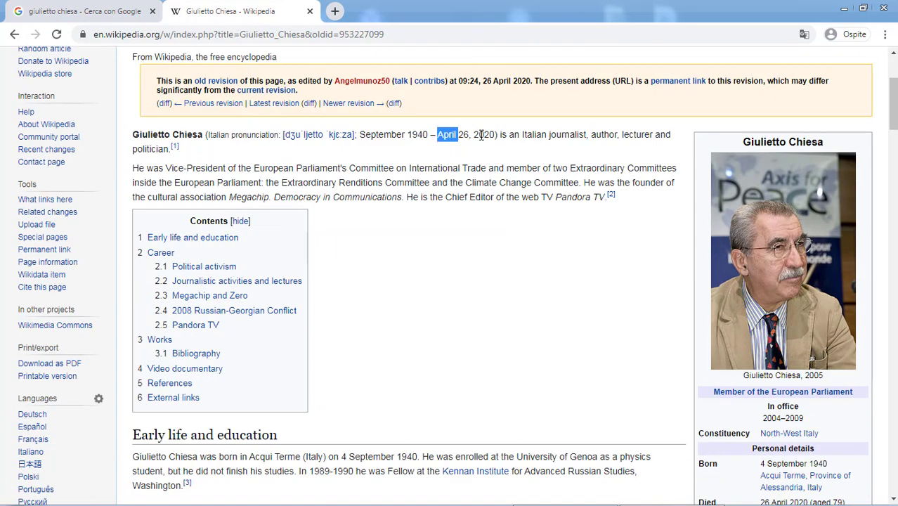
left_click(502, 153)
scroll(638, 228, "down", 2)
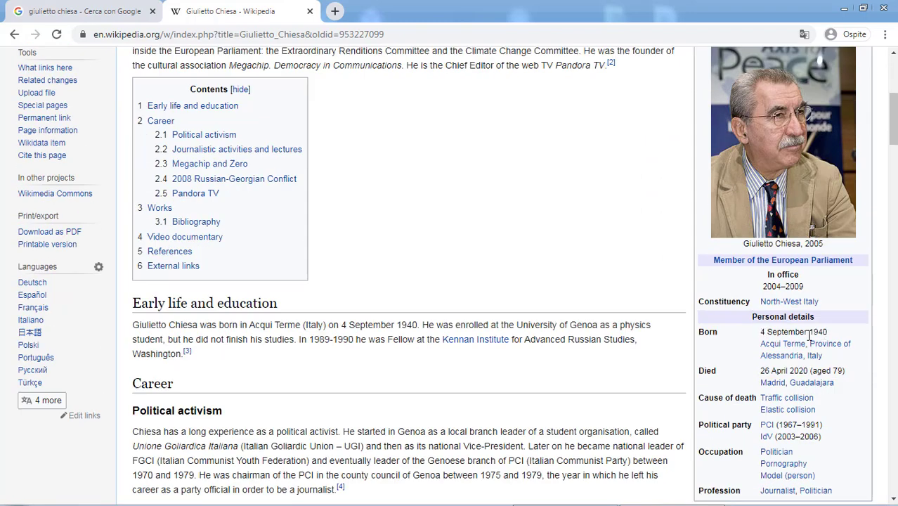
left_click_drag(695, 397, 829, 410)
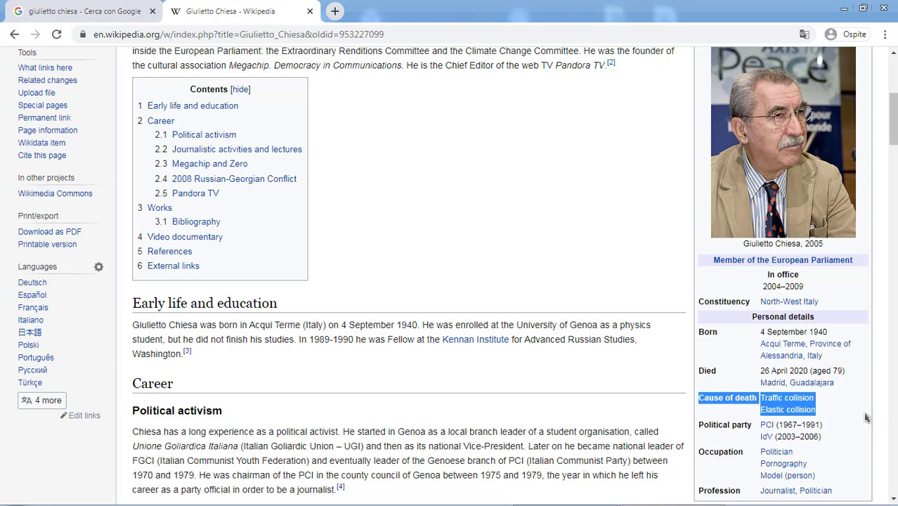
scroll(832, 411, "down", 2)
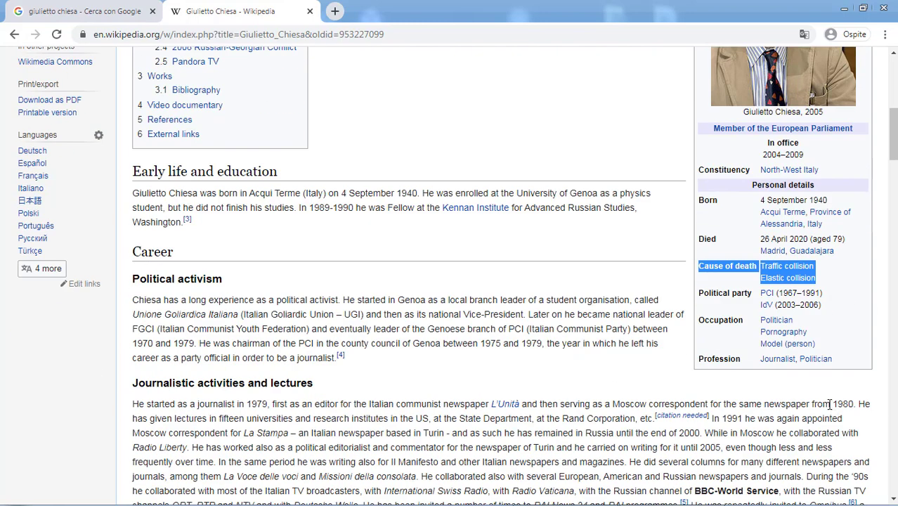
left_click_drag(697, 320, 834, 351)
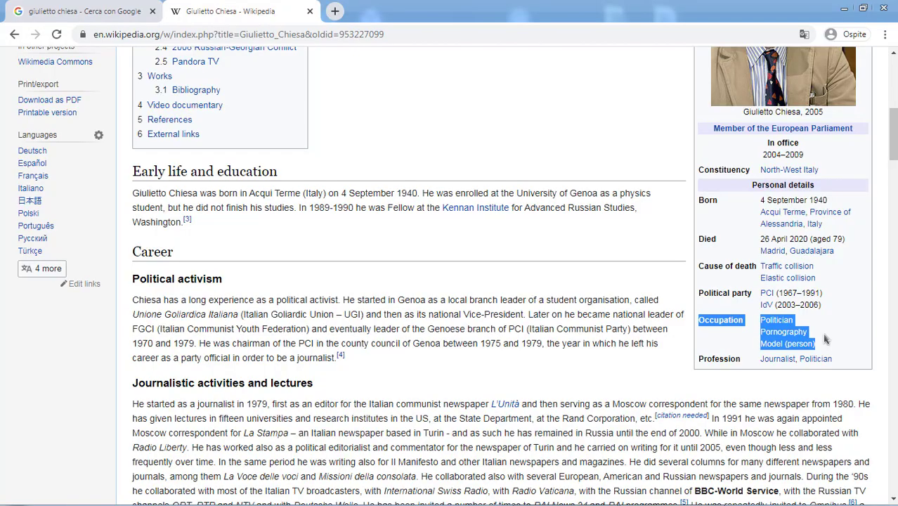
left_click(650, 272)
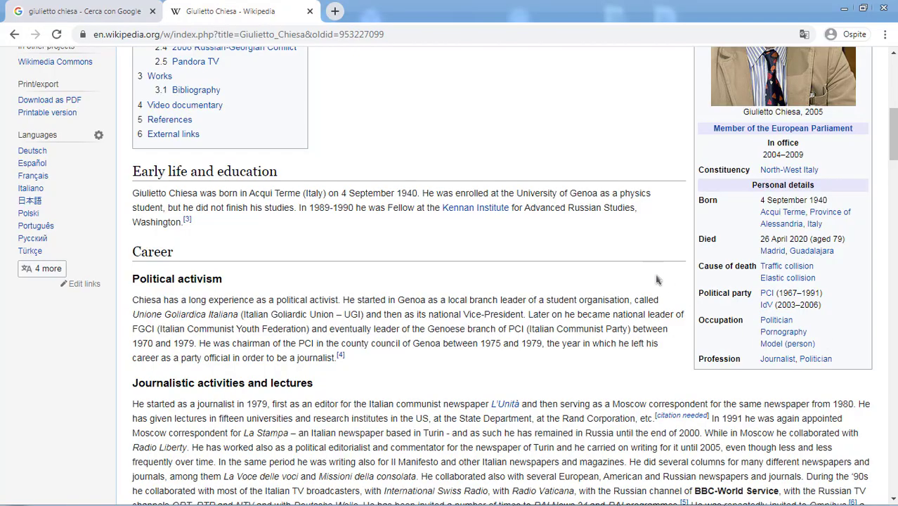
scroll(687, 317, "down", 3)
scroll(687, 318, "down", 3)
scroll(686, 317, "up", 10)
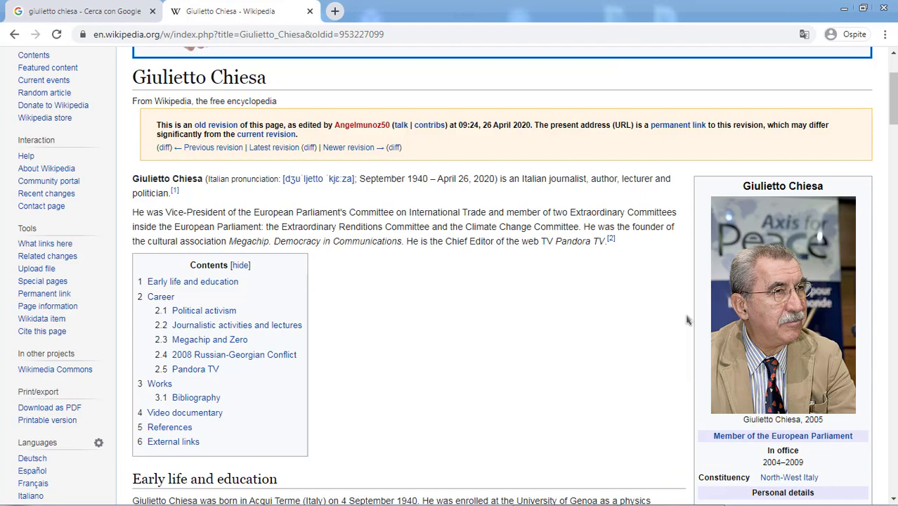
scroll(687, 317, "up", 5)
From the revision history, open the 22:11, 25 March 2020 revision and review its text.
left_click(663, 89)
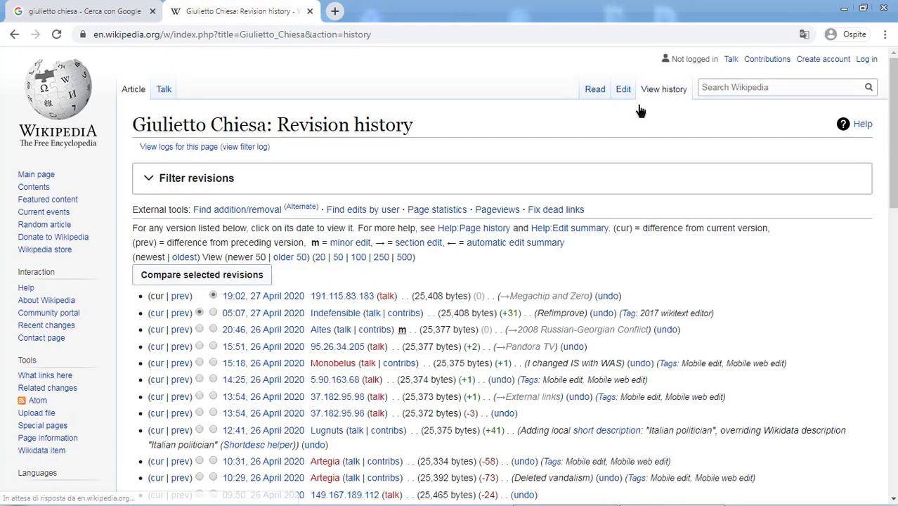
scroll(299, 320, "down", 3)
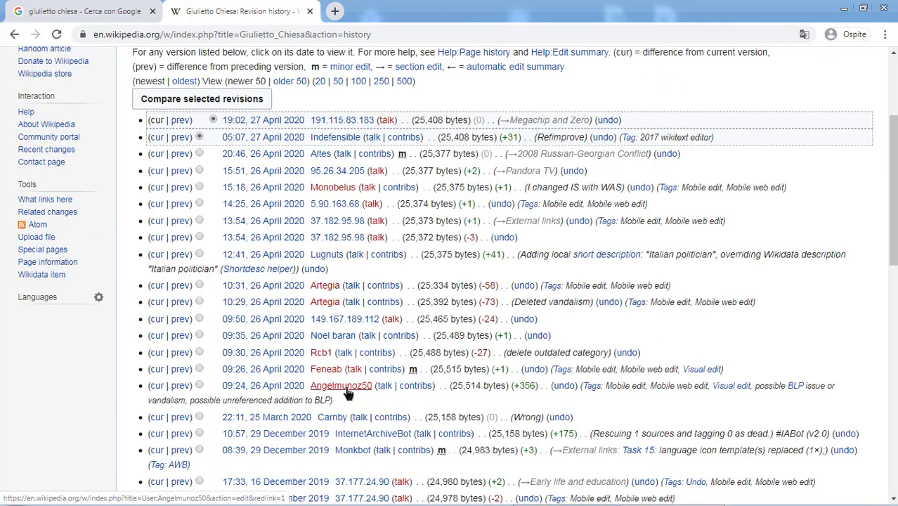
left_click(267, 419)
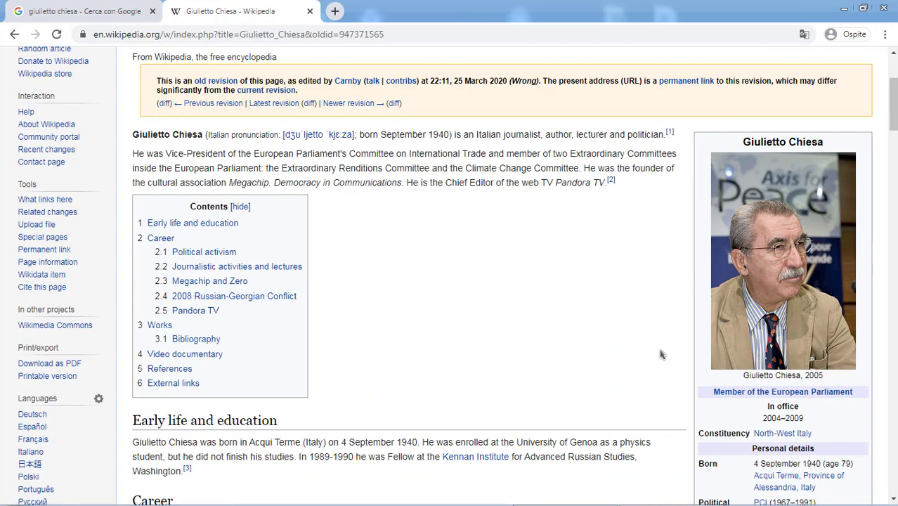
left_click_drag(210, 134, 439, 134)
left_click(601, 281)
scroll(704, 325, "down", 1)
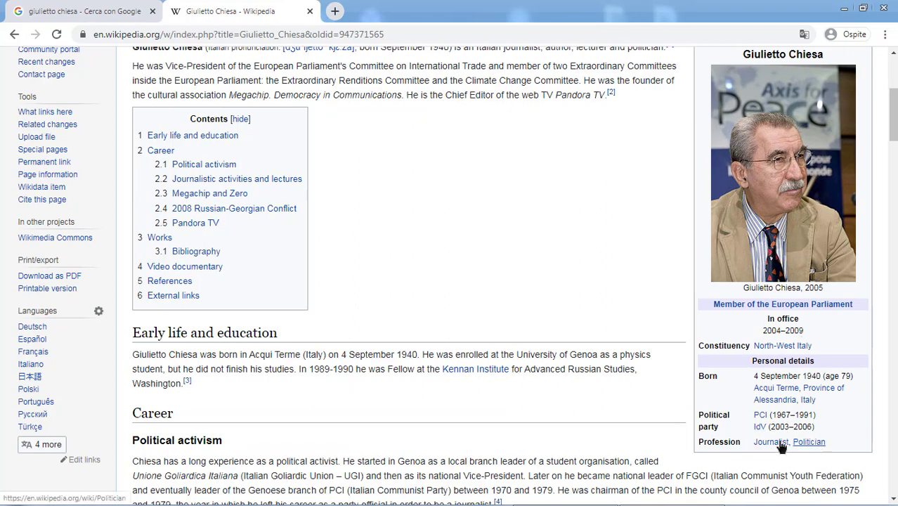
scroll(422, 281, "up", 4)
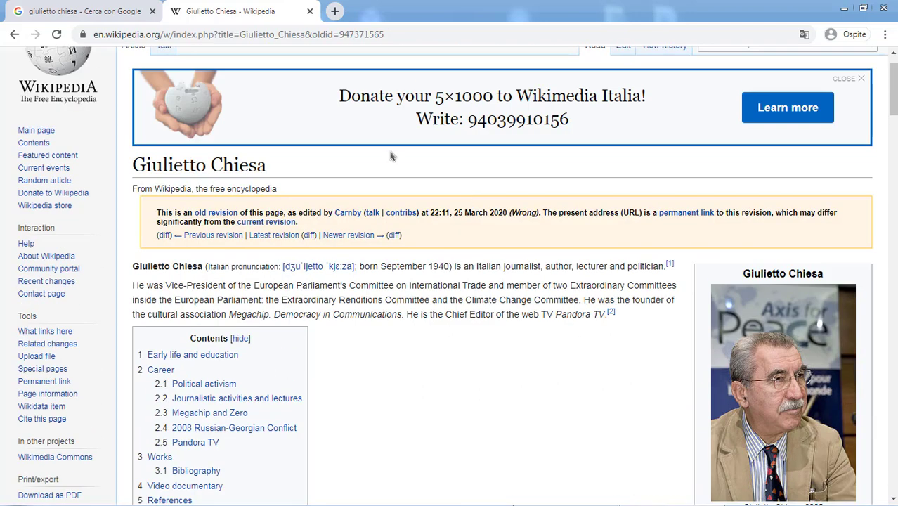
left_click(15, 34)
scroll(421, 281, "down", 5)
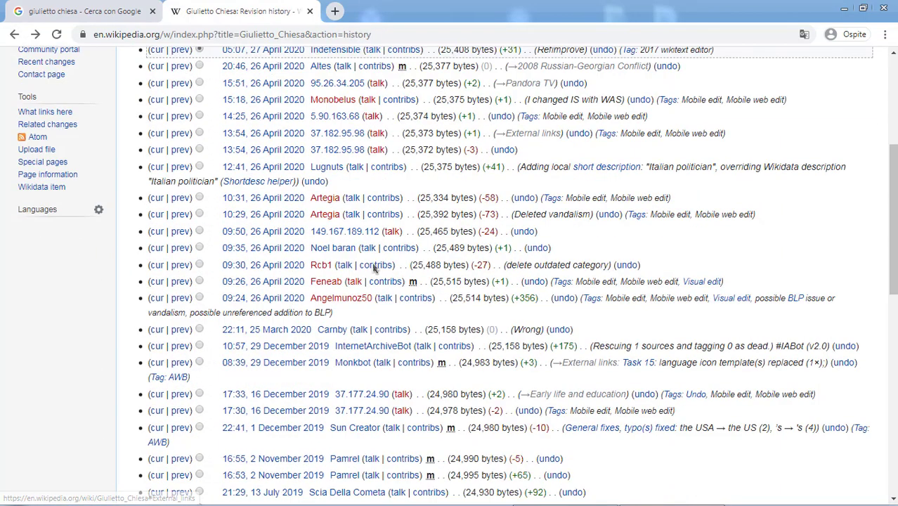
middle_click(269, 302)
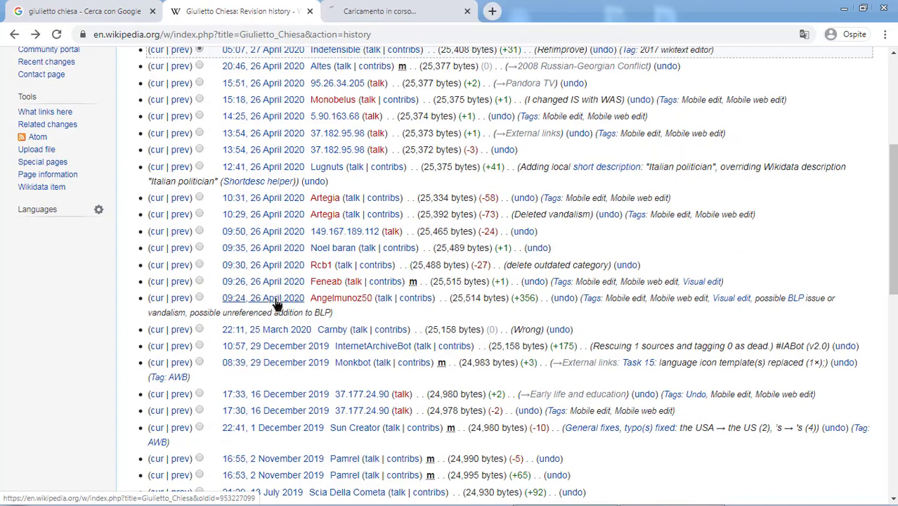
left_click(341, 298)
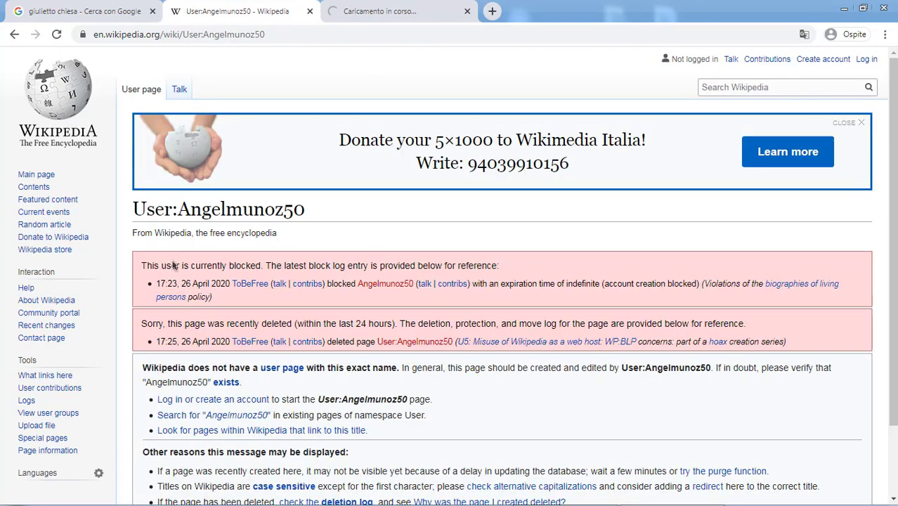
left_click_drag(142, 265, 499, 267)
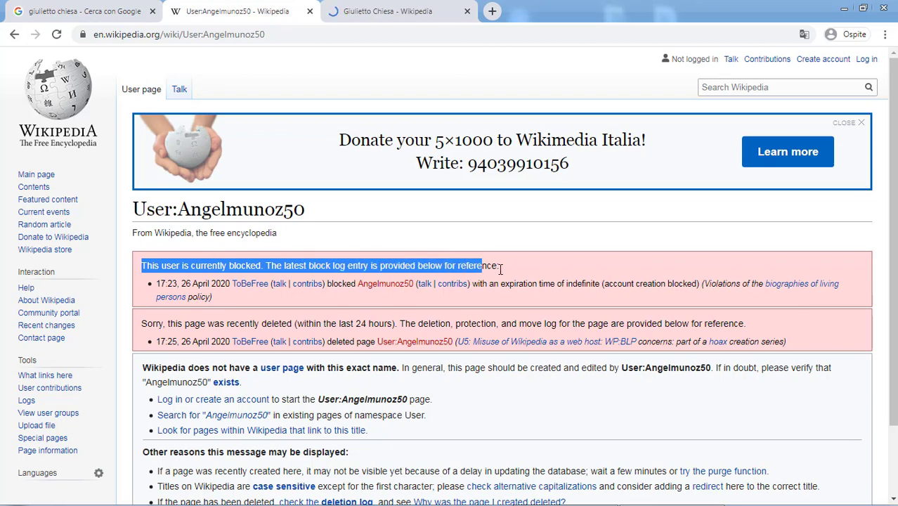
left_click_drag(157, 284, 858, 305)
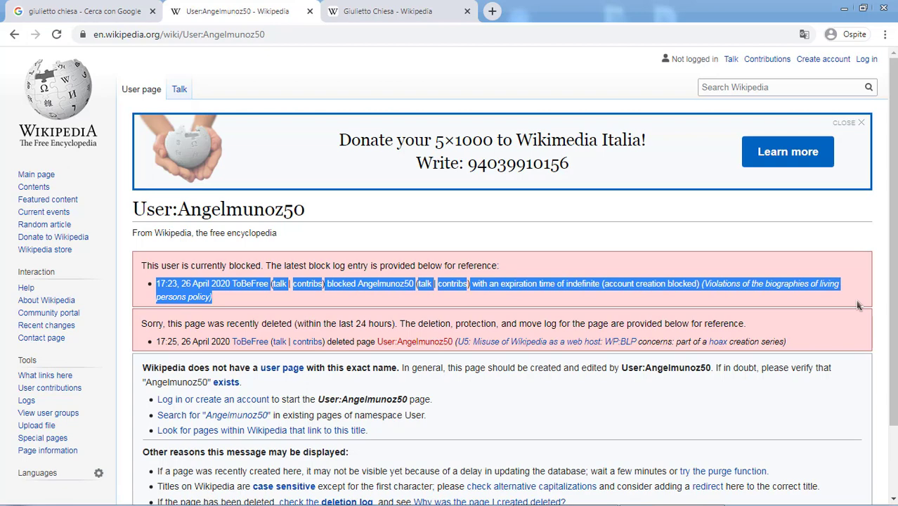
scroll(856, 304, "down", 1)
scroll(857, 305, "down", 1)
left_click(493, 329)
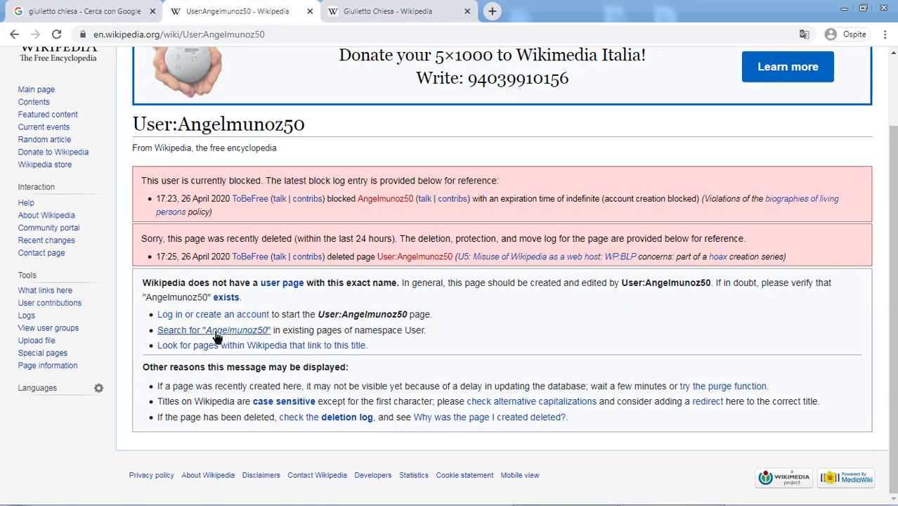
middle_click(216, 330)
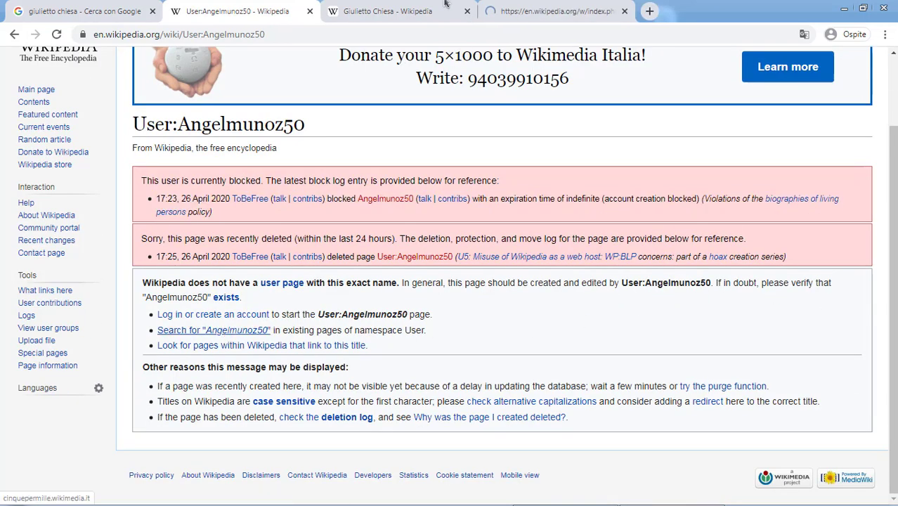
left_click(535, 9)
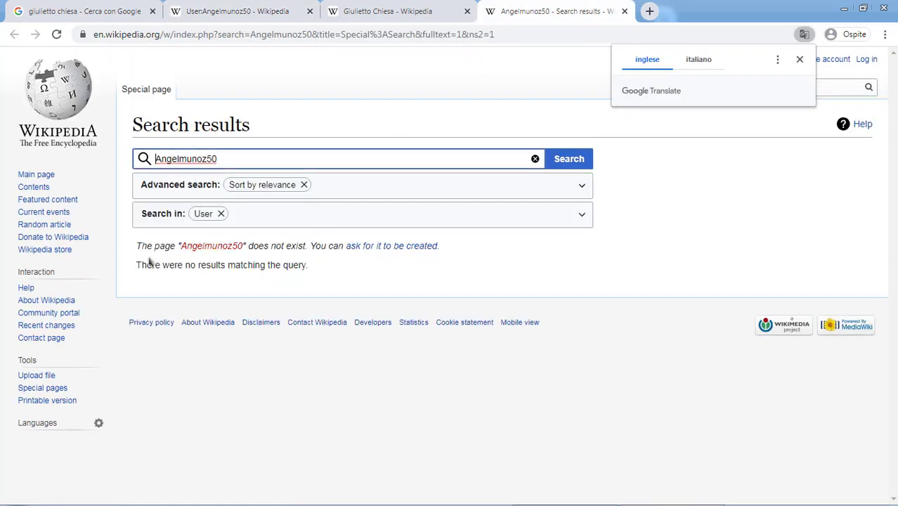
left_click_drag(137, 247, 456, 247)
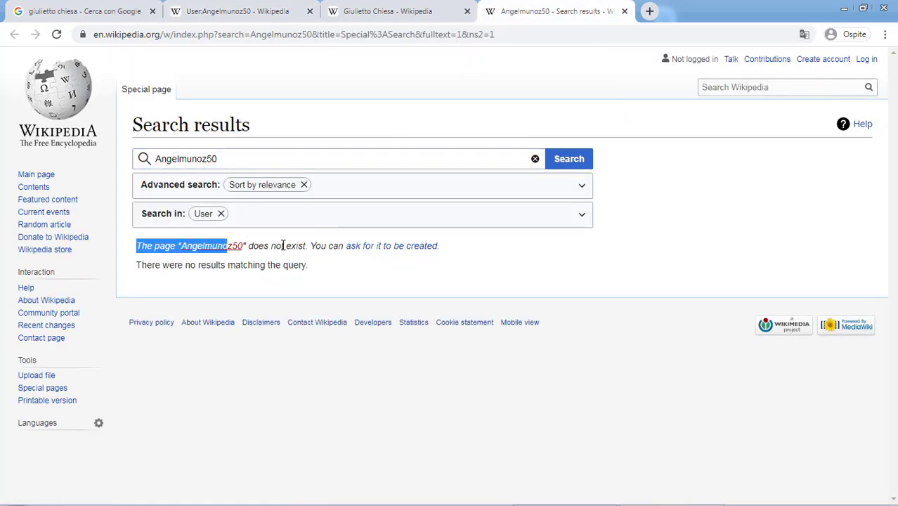
left_click(498, 256)
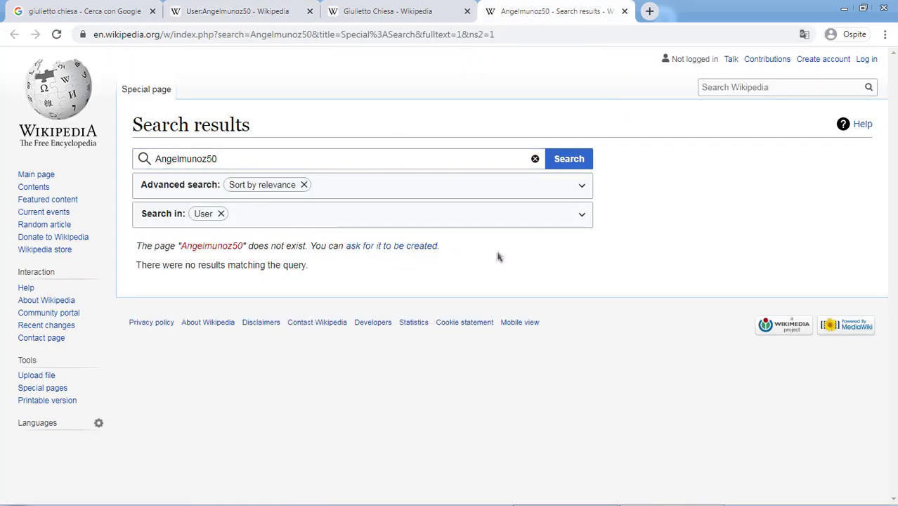
Close the empty search results and return to the 09:24, 26 April 2020 revision.
left_click(622, 12)
scroll(526, 210, "down", 2)
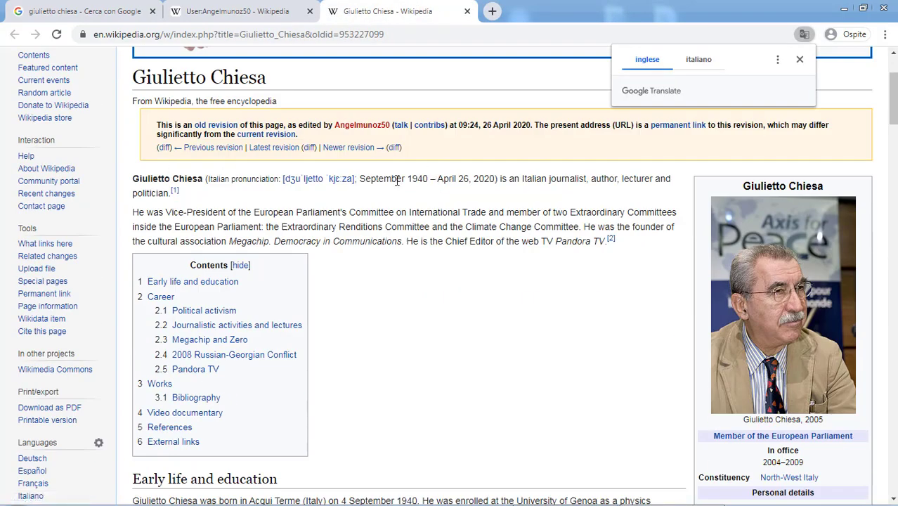
scroll(569, 232, "down", 3)
scroll(569, 232, "down", 3)
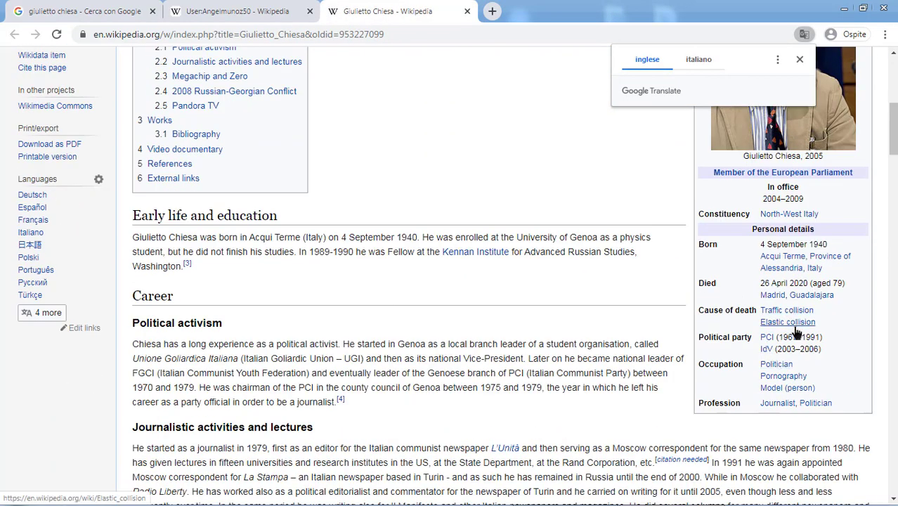
mouse_move(783, 375)
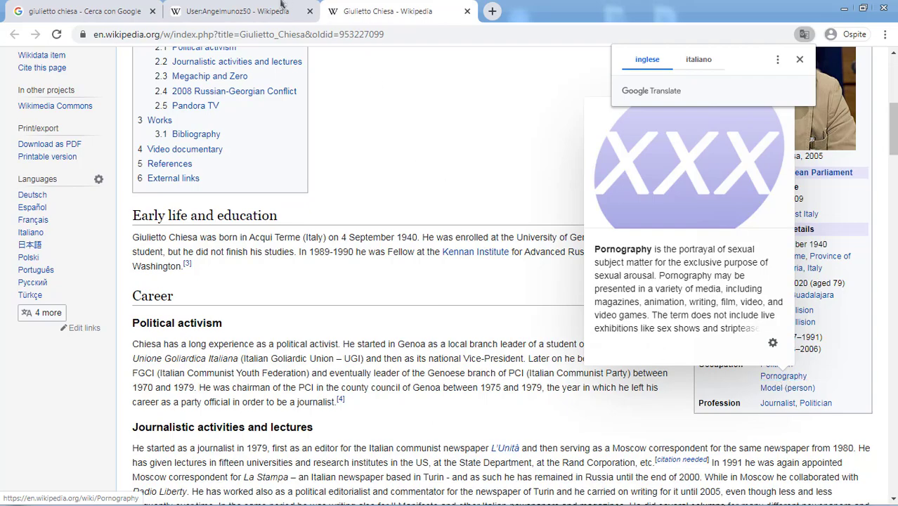
left_click(237, 10)
left_click(394, 11)
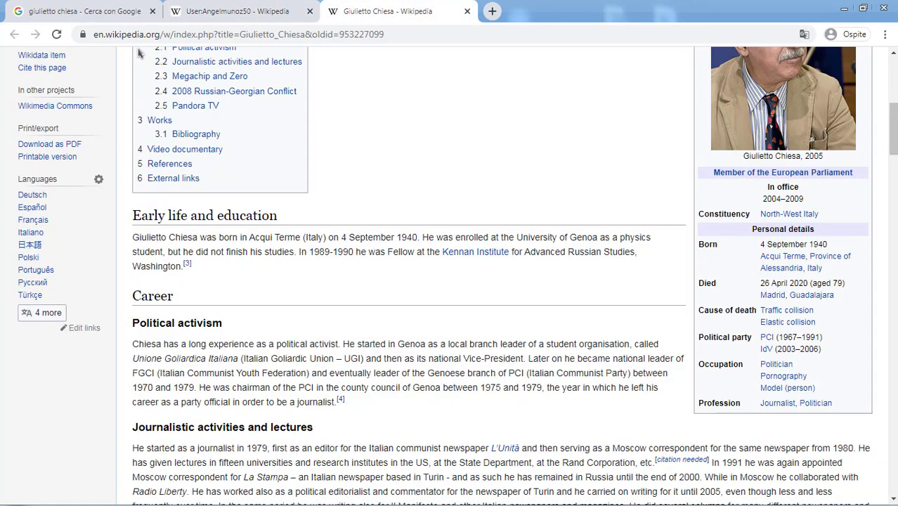
scroll(421, 210, "up", 10)
Compare the infobox rows in the 09:26 and 09:30, 26 April 2020 revisions.
left_click(664, 90)
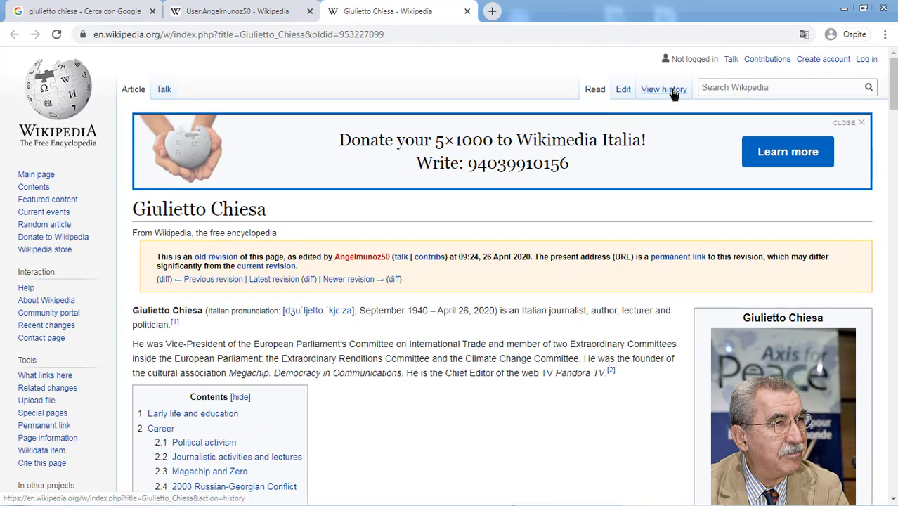
scroll(421, 211, "down", 3)
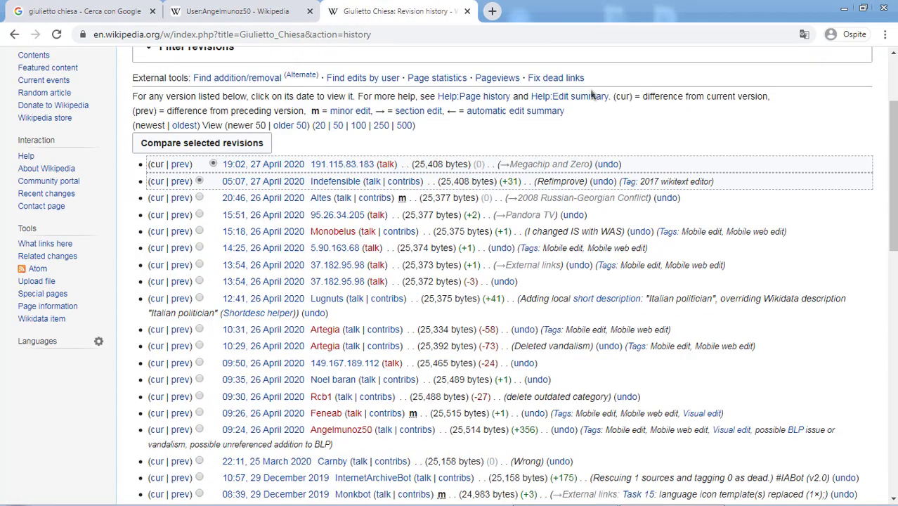
scroll(421, 211, "down", 3)
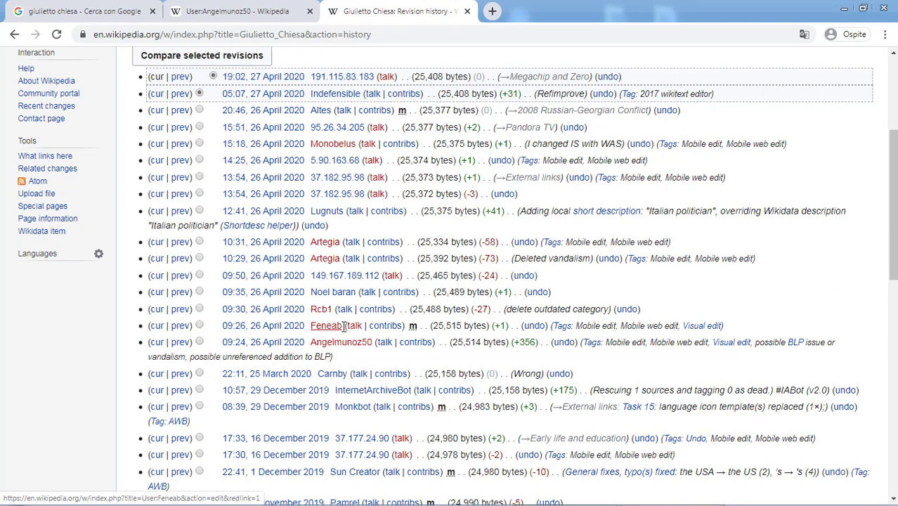
left_click(263, 325)
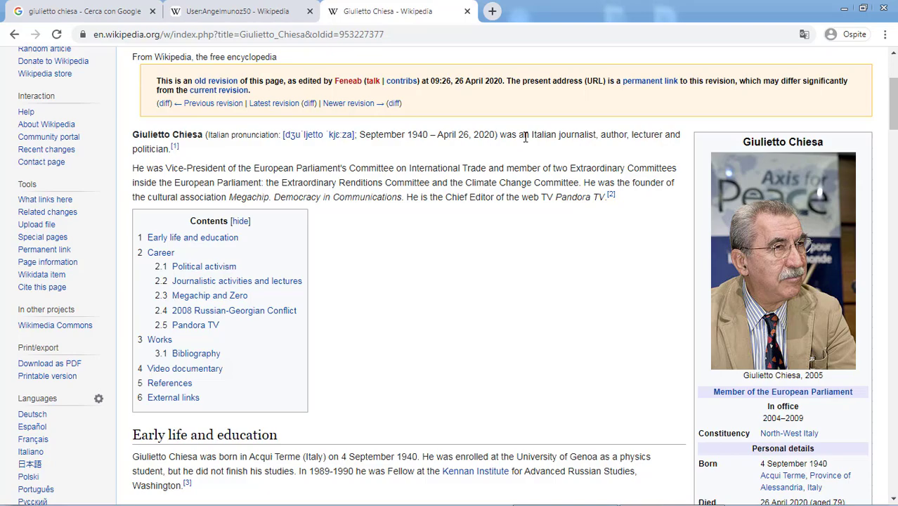
scroll(524, 139, "down", 4)
left_click_drag(698, 269, 843, 370)
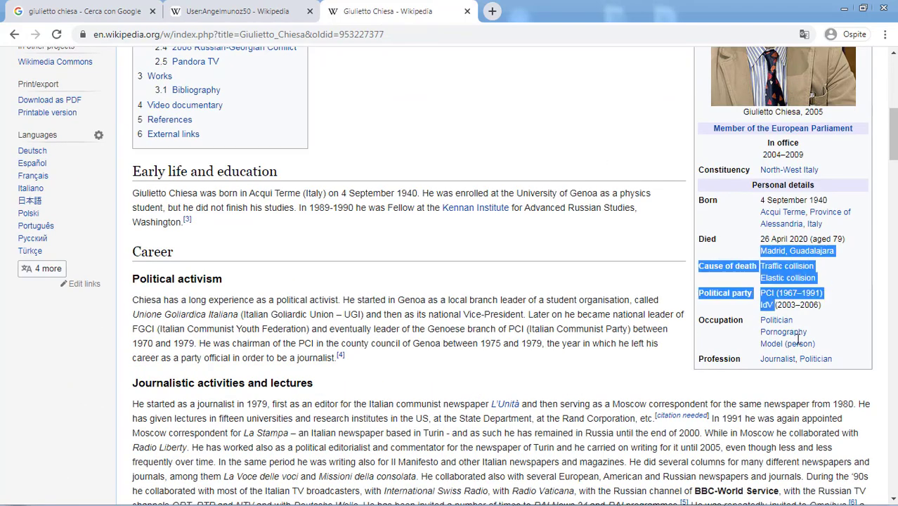
left_click(850, 363)
scroll(525, 211, "up", 6)
left_click(664, 89)
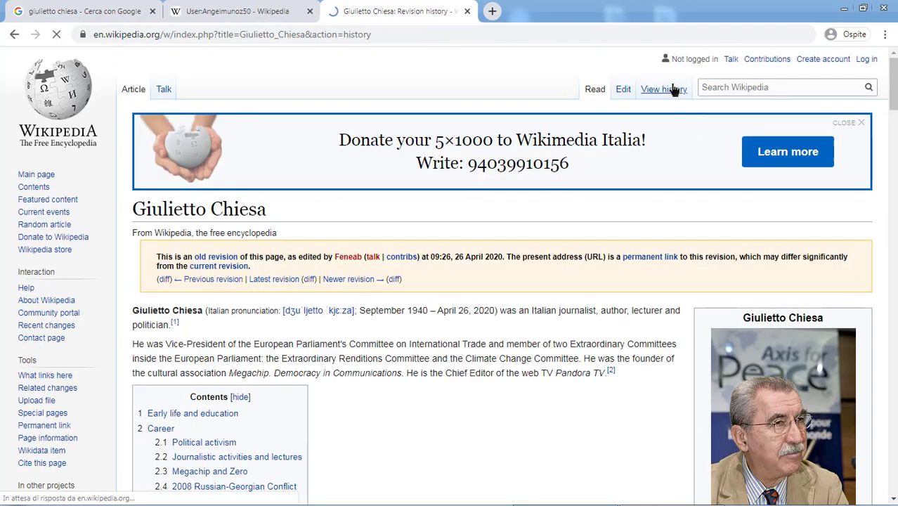
scroll(492, 211, "down", 5)
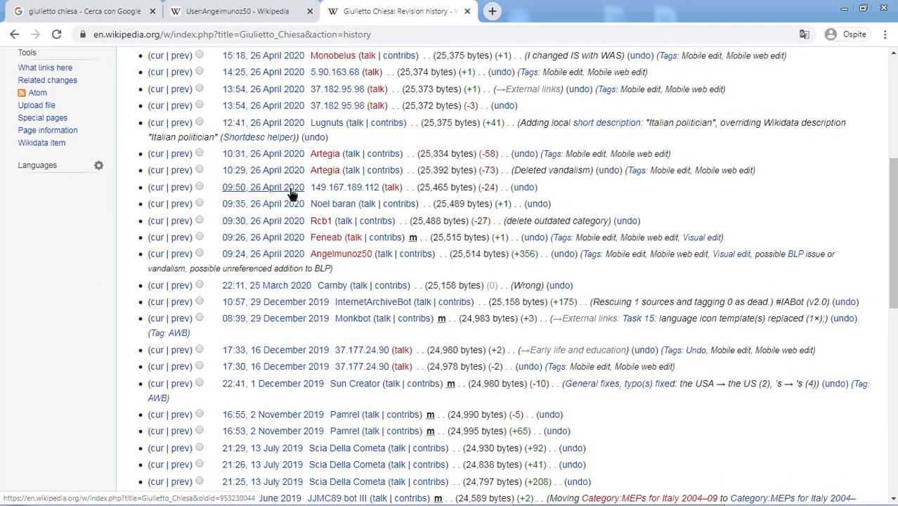
left_click(279, 221)
scroll(450, 281, "down", 5)
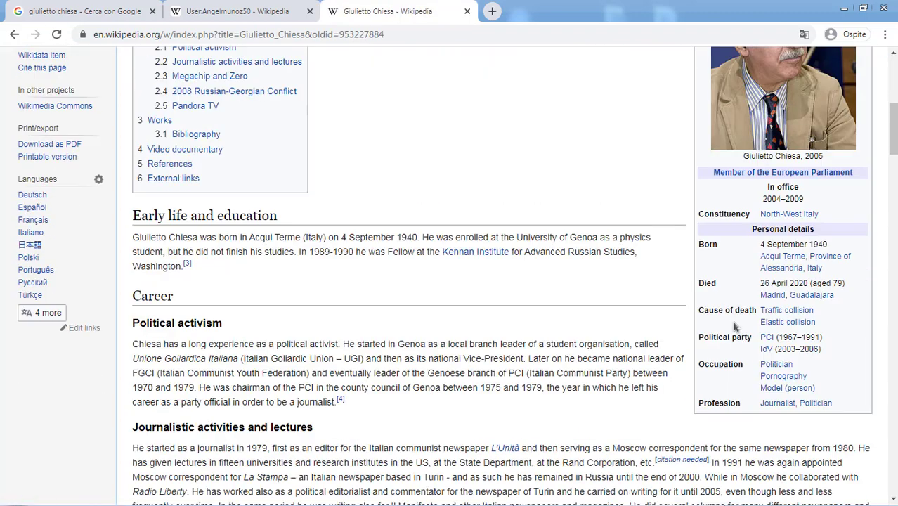
left_click_drag(760, 295, 853, 405)
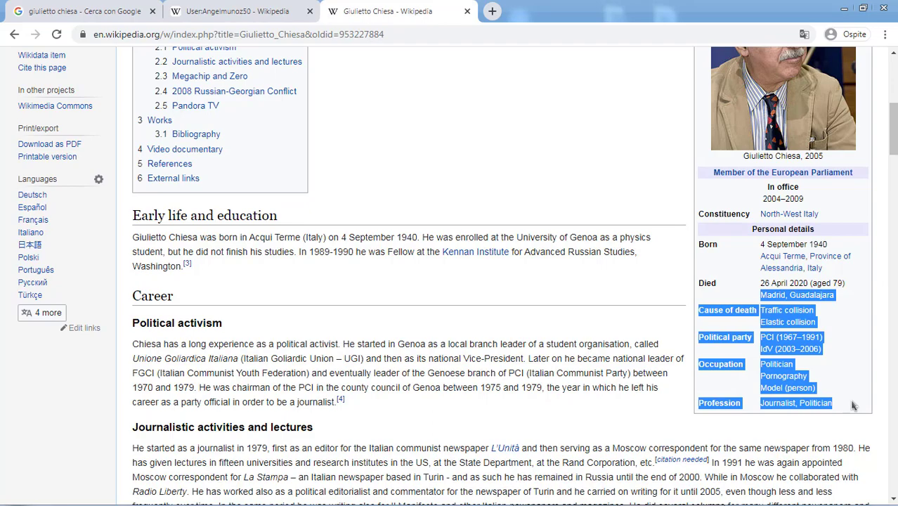
scroll(632, 281, "up", 10)
Check the 09:35 and 09:50 revision infoboxes, the latter listing Politician, Journalist, Traffic collision.
left_click(667, 88)
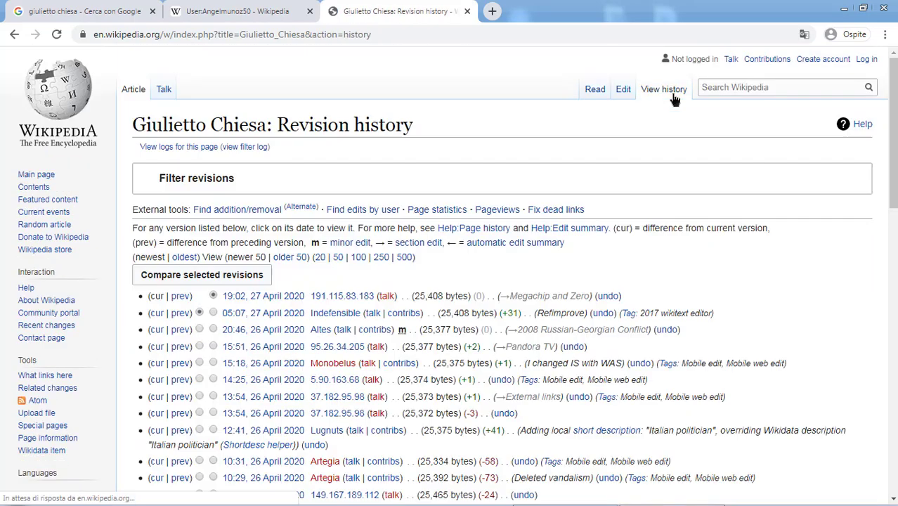
scroll(439, 329, "down", 3)
scroll(439, 329, "down", 2)
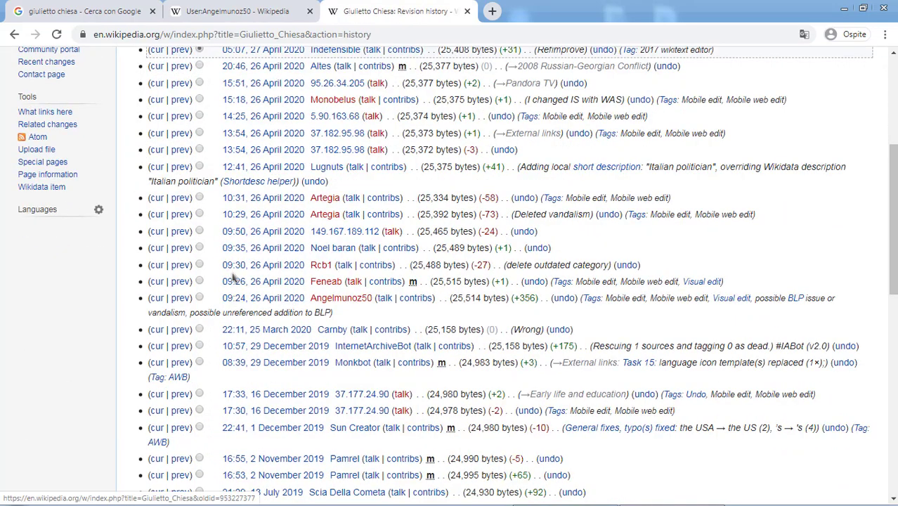
left_click(236, 248)
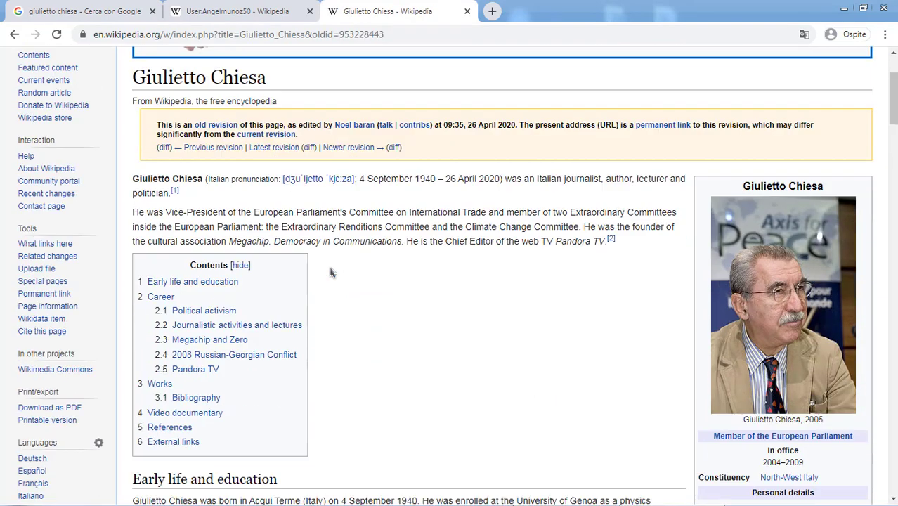
scroll(450, 184, "down", 2)
scroll(724, 295, "down", 2)
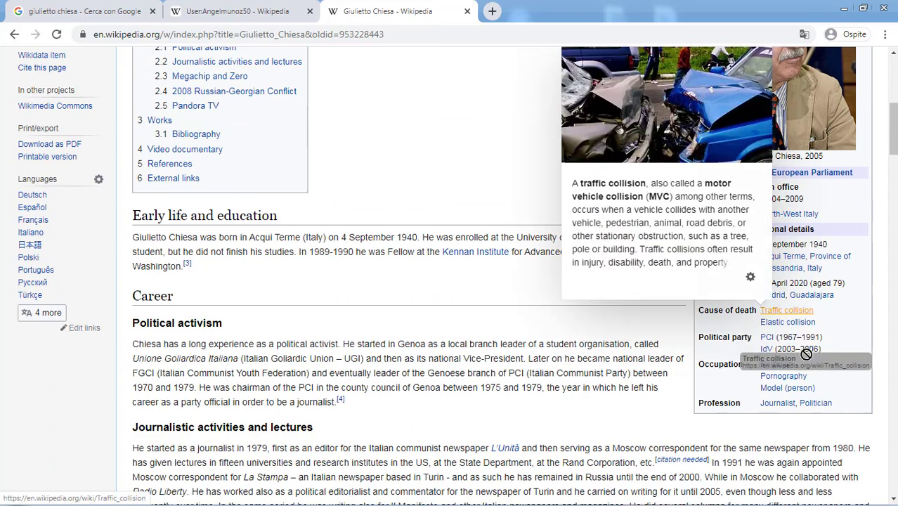
mouse_move(815, 310)
left_mouse_down()
mouse_move(774, 419)
mouse_move(843, 412)
left_mouse_up()
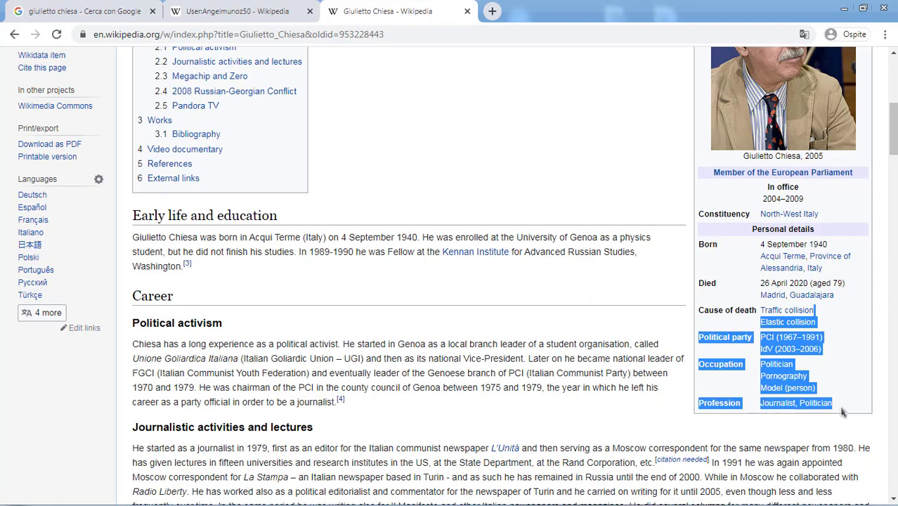
left_click(843, 409)
key("Home")
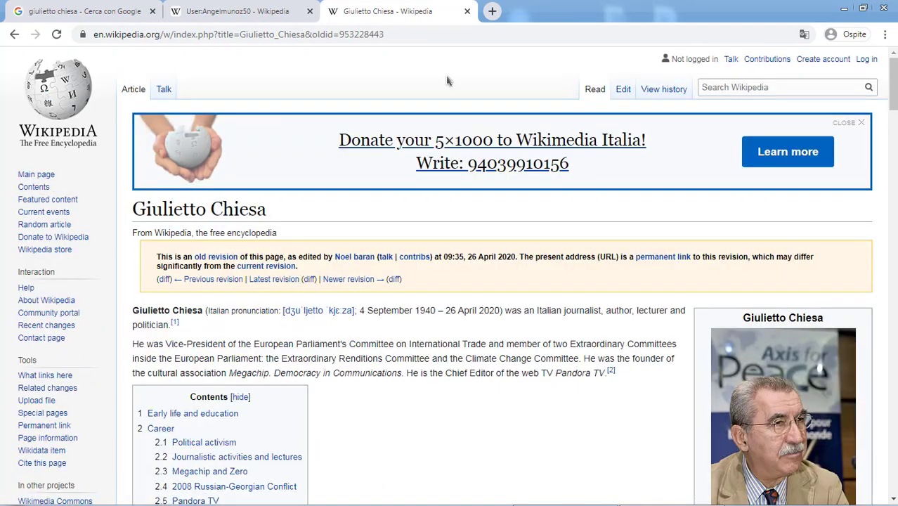
left_click(15, 34)
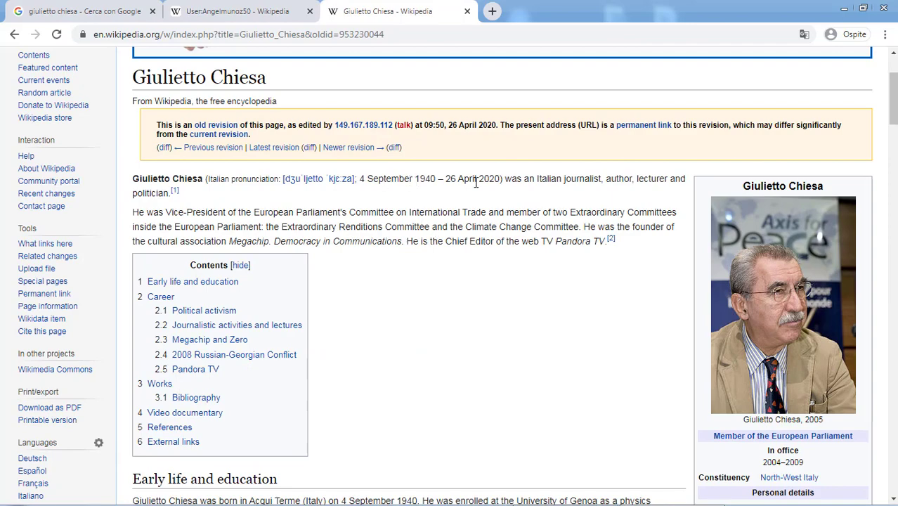
scroll(476, 184, "down", 3)
scroll(755, 350, "down", 2)
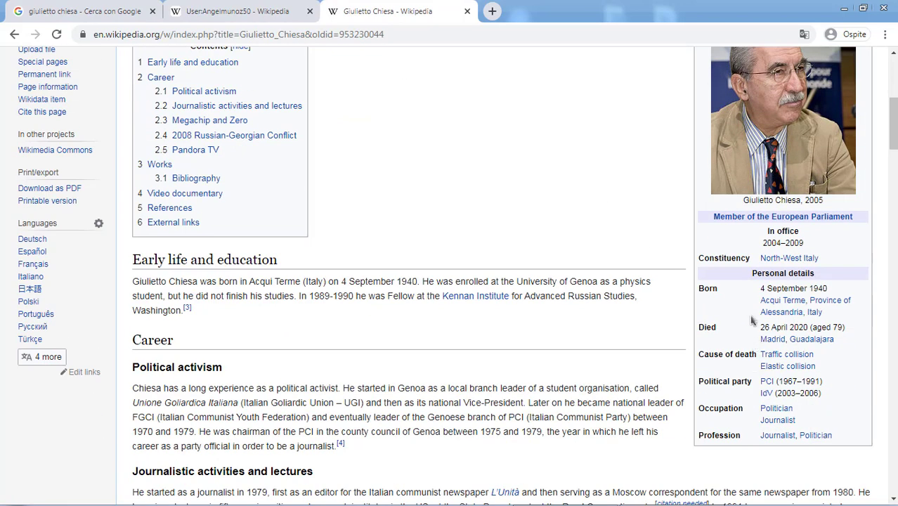
left_click_drag(761, 329, 852, 439)
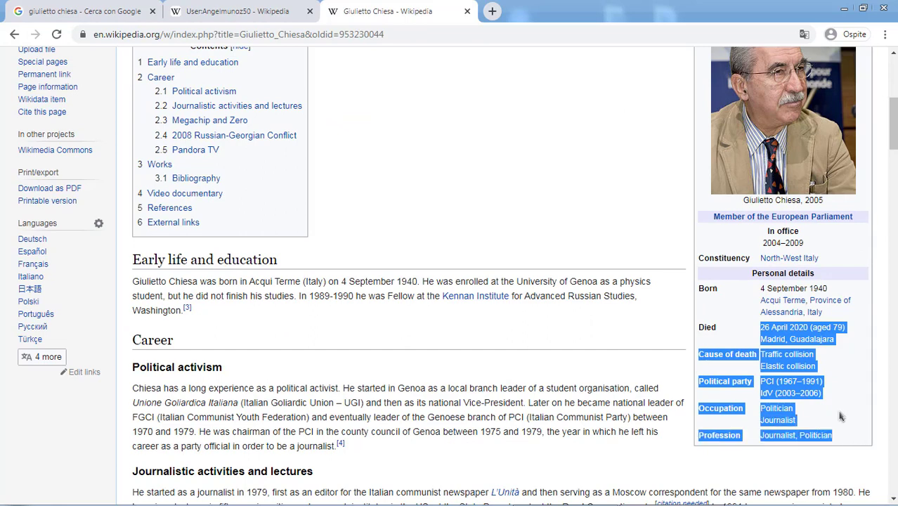
left_click(833, 358)
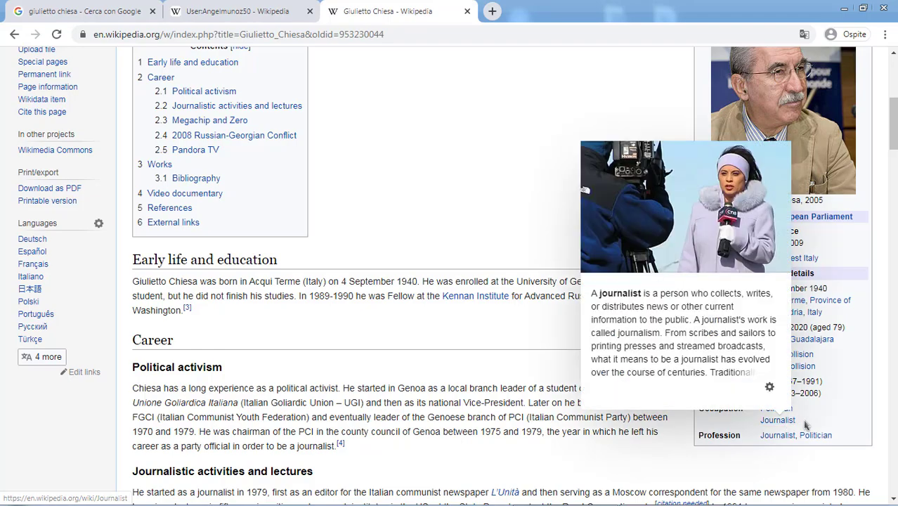
scroll(775, 383, "up", 10)
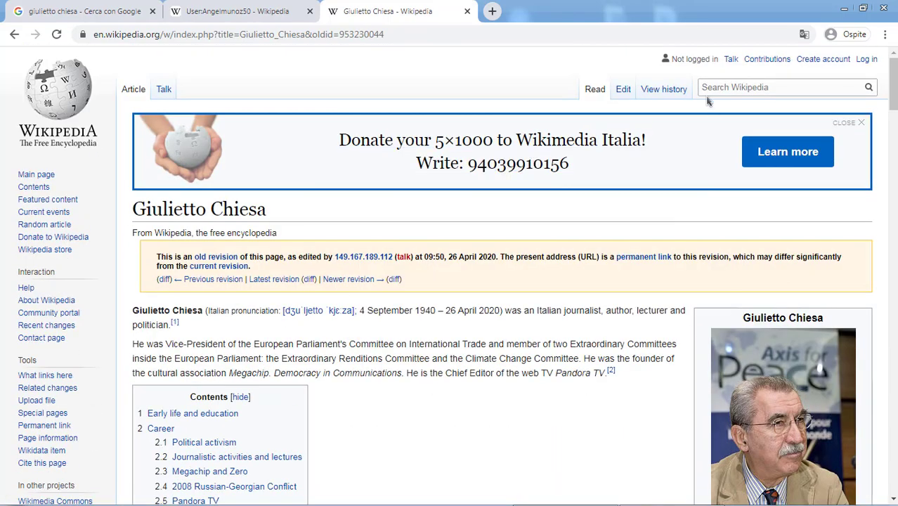
left_click(663, 88)
scroll(398, 286, "down", 2)
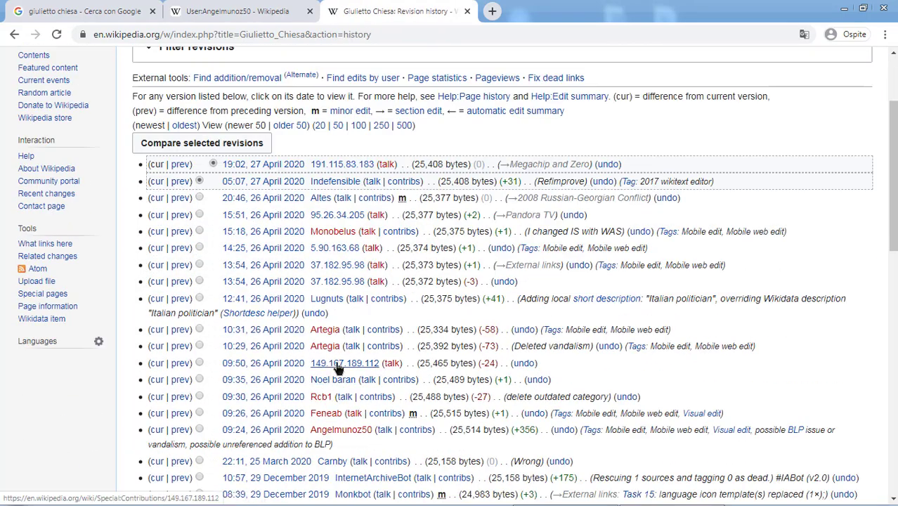
left_click(340, 363)
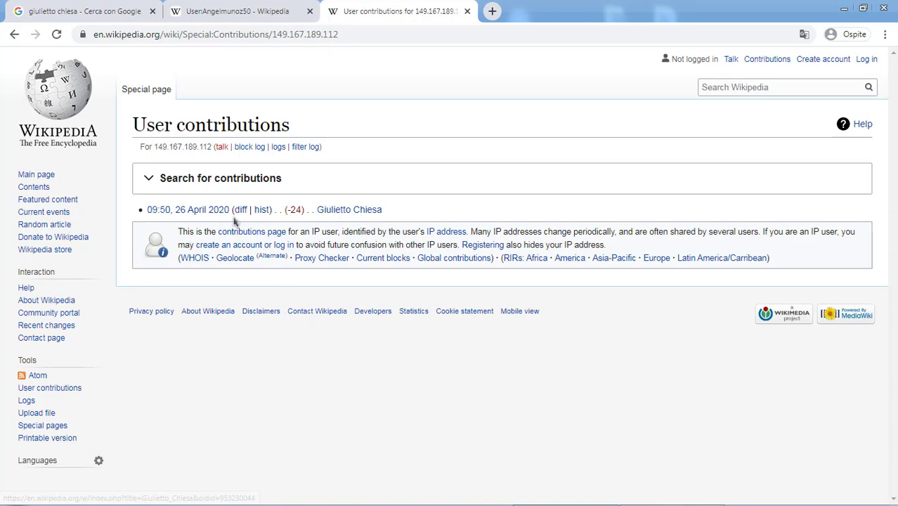
left_click_drag(140, 146, 212, 148)
left_click(159, 147)
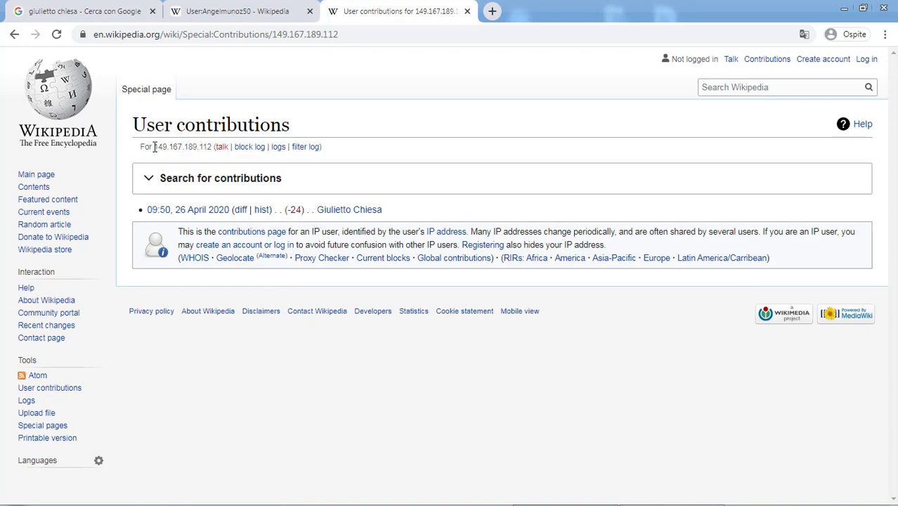
left_click_drag(155, 146, 214, 147)
key("ctrl+c")
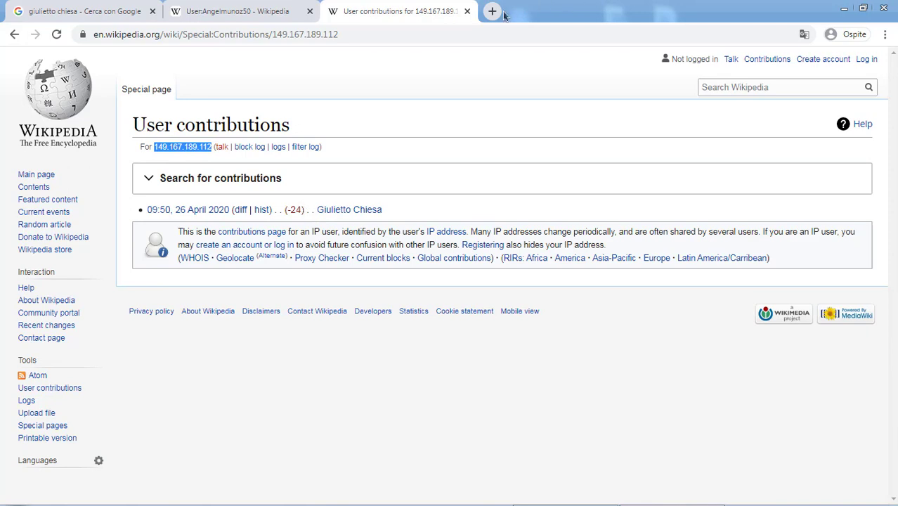
left_click(491, 11)
key("ctrl+v")
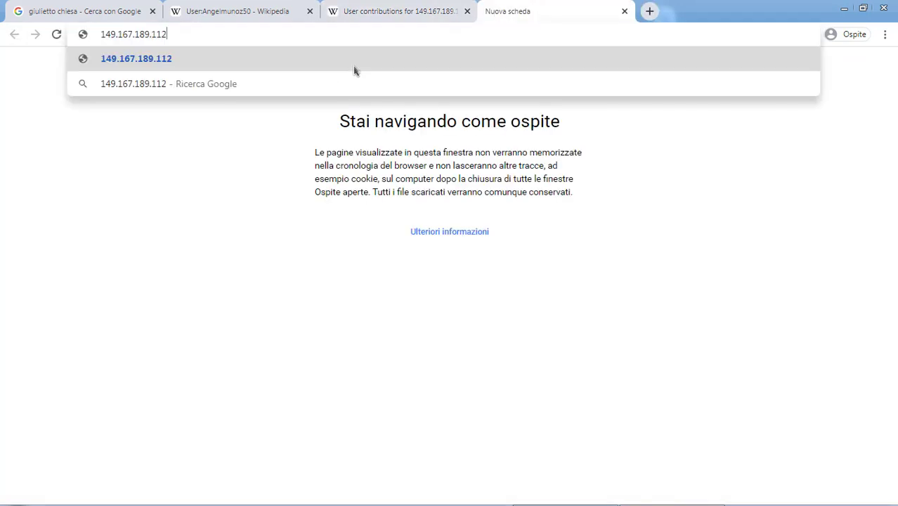
type(".")
key("BackSpace")
key("Return")
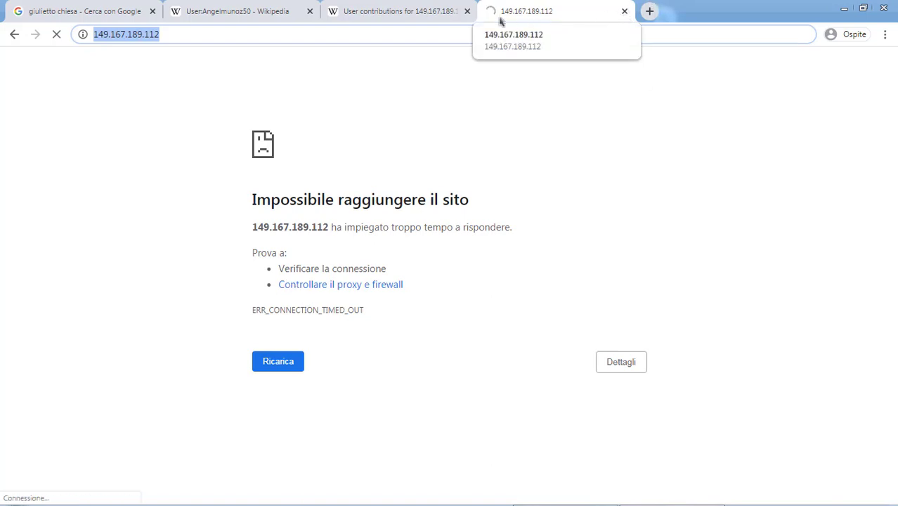
left_click(624, 12)
Go back to the history and check the infobox of the 19:02, 27 April 2020 revision.
left_click(396, 177)
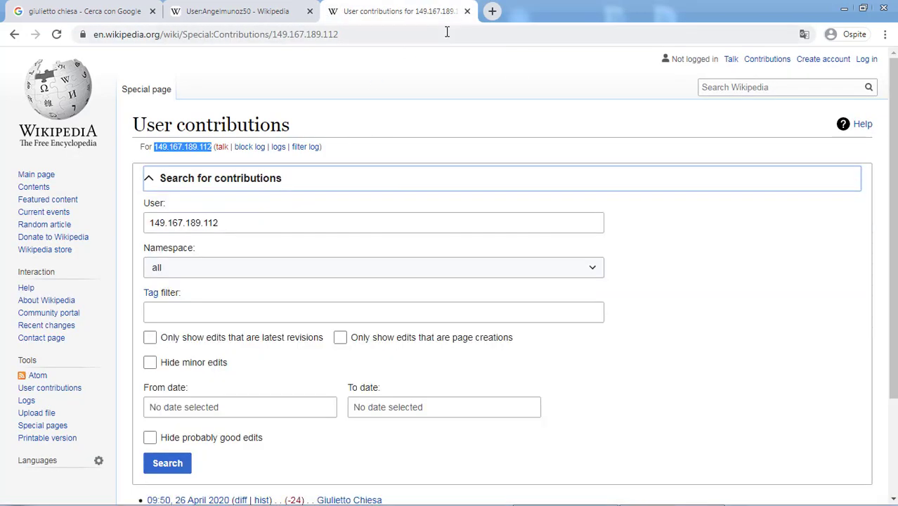
left_click(14, 34)
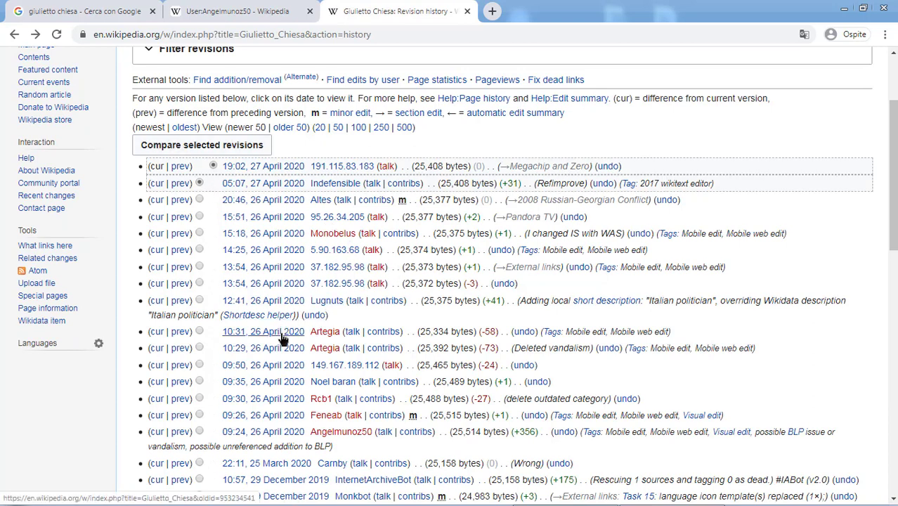
left_click(259, 166)
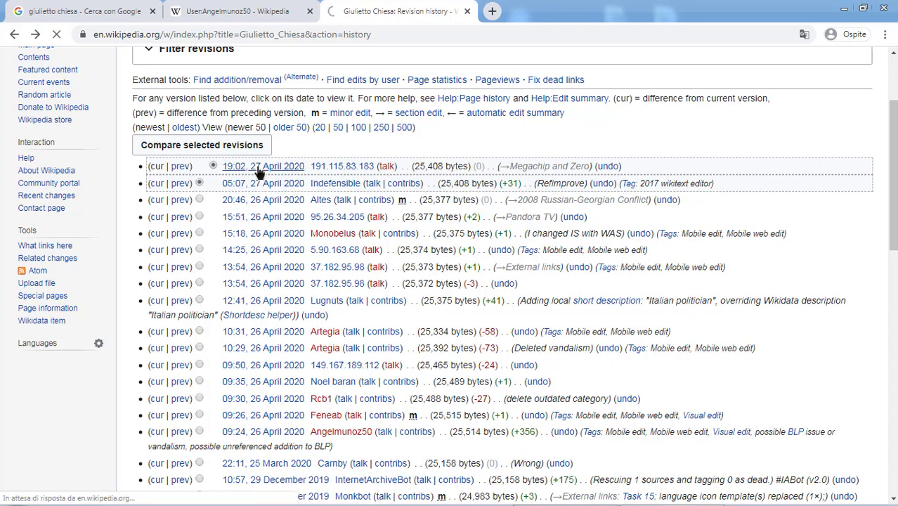
scroll(494, 291, "down", 3)
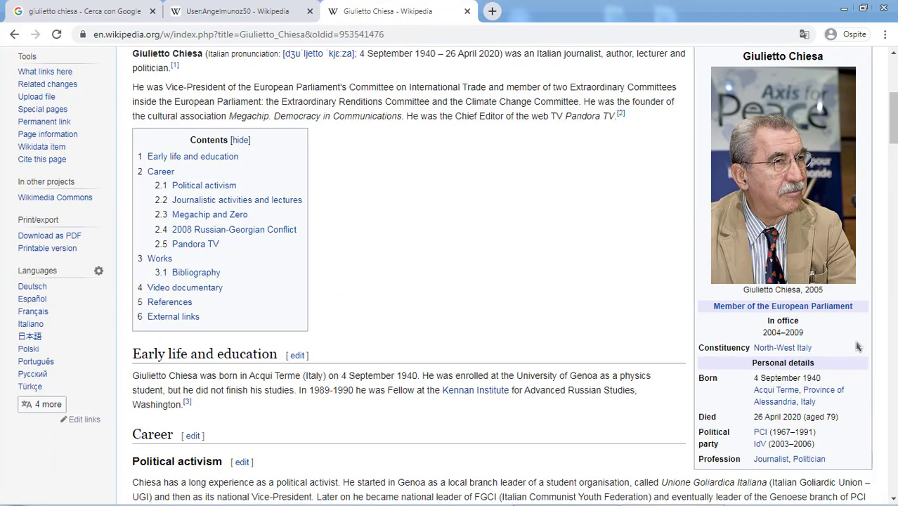
left_click_drag(750, 377, 843, 458)
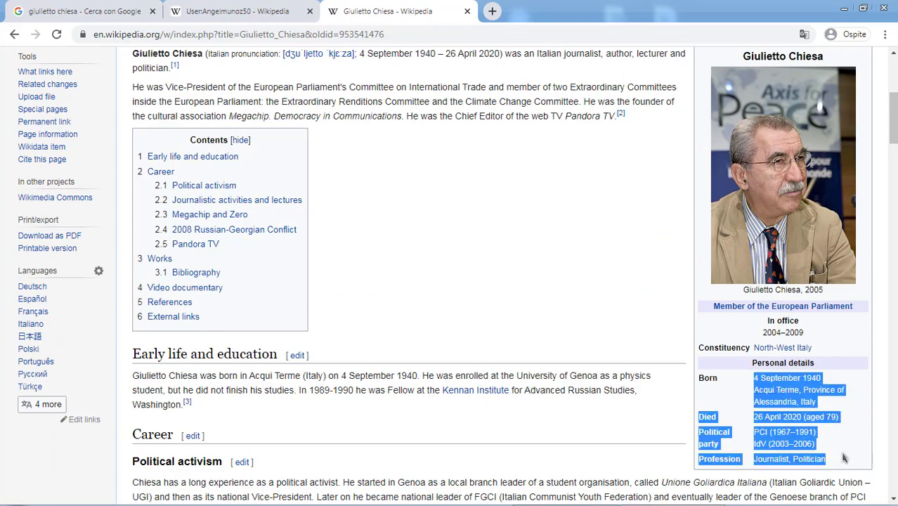
left_click(776, 427)
scroll(494, 281, "up", 5)
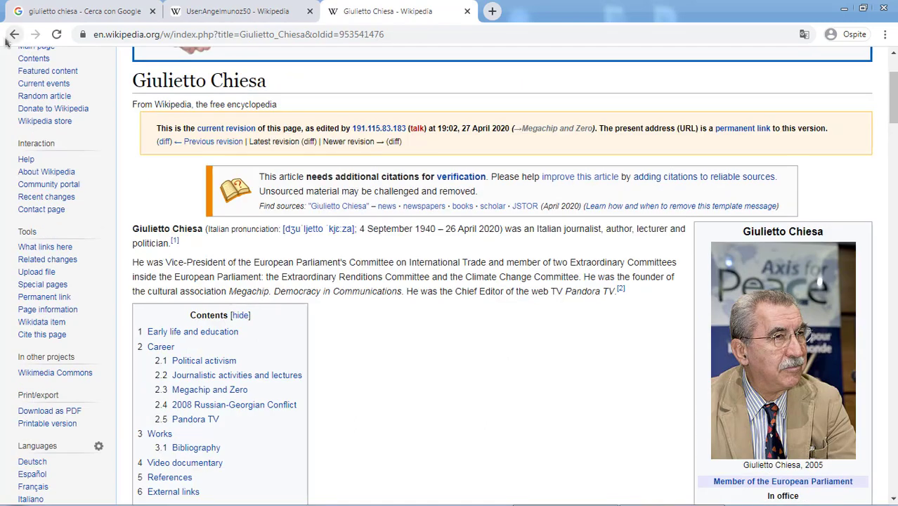
Check the 10:29, 26 April 2020 revision's infobox listing Politician, Journalist, then return to history.
left_click(15, 34)
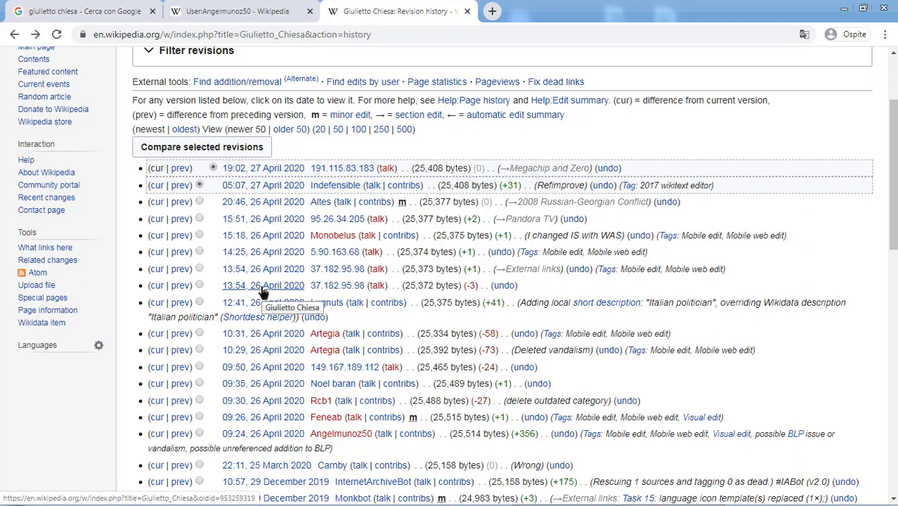
left_click_drag(481, 350, 498, 353)
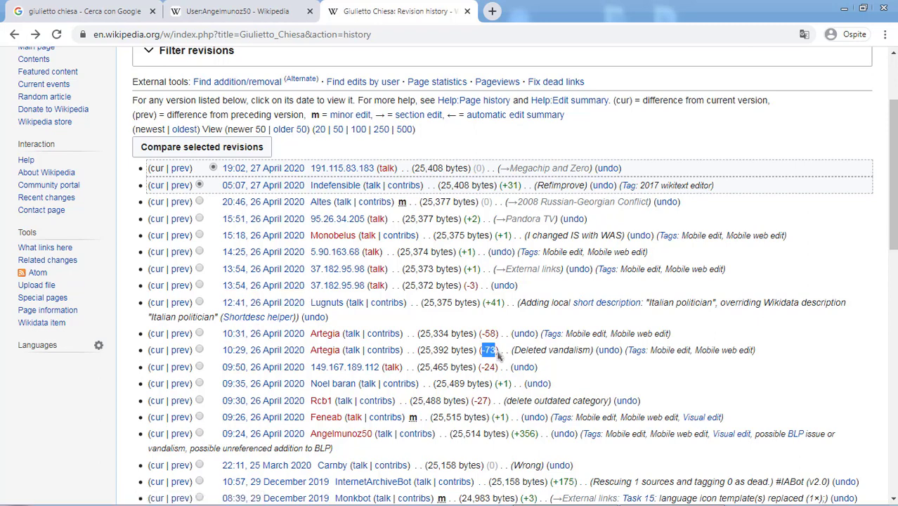
left_click(262, 351)
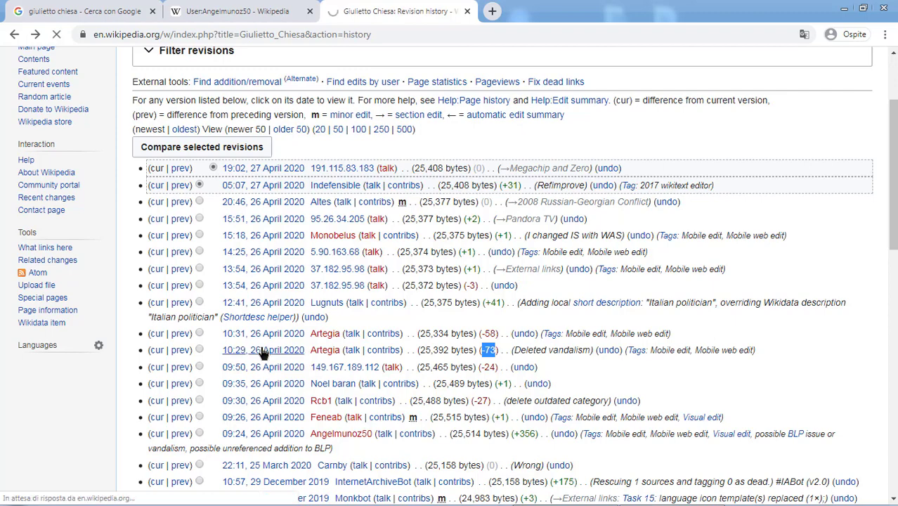
scroll(571, 342, "down", 3)
scroll(570, 343, "down", 3)
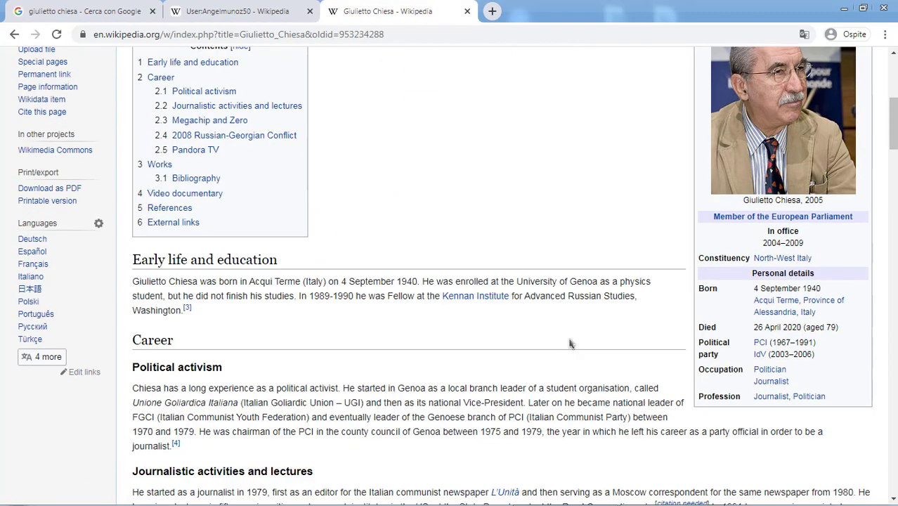
left_click_drag(744, 325, 839, 399)
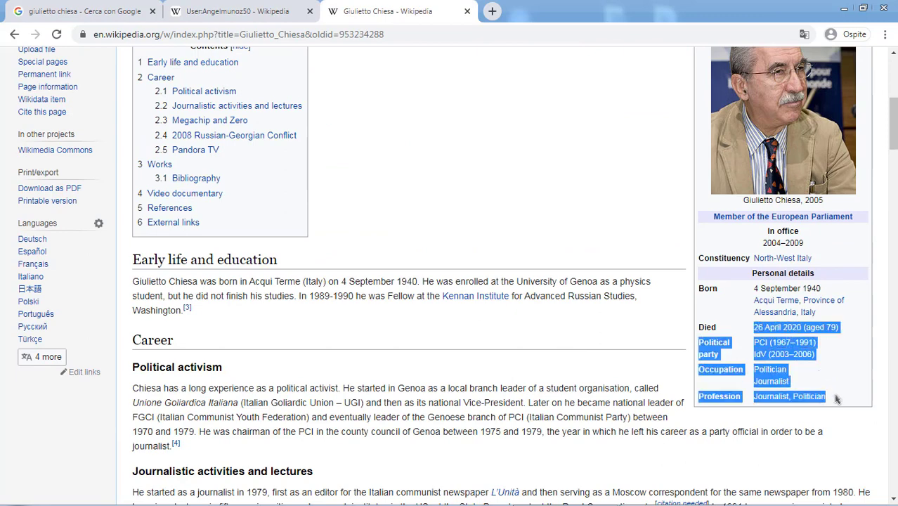
left_click(668, 335)
left_click(15, 34)
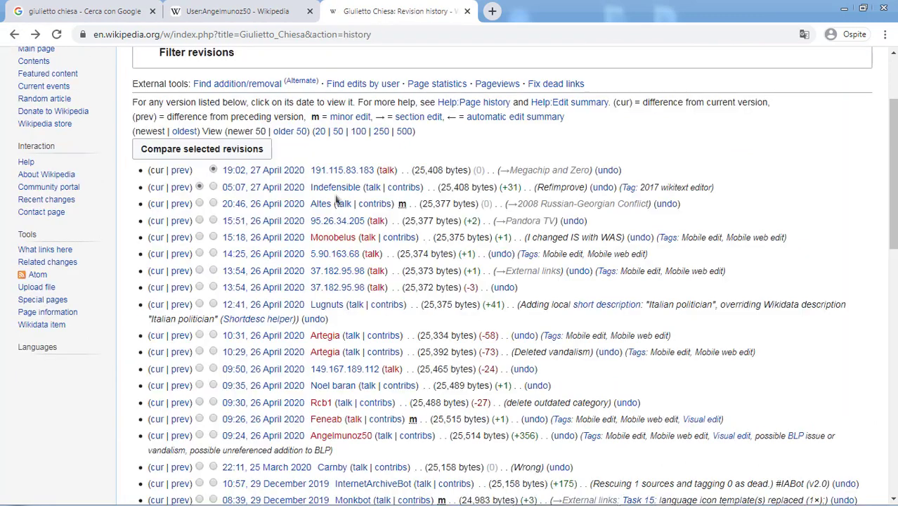
Open Artegia's user page and confirm it does not exist.
left_click(326, 352)
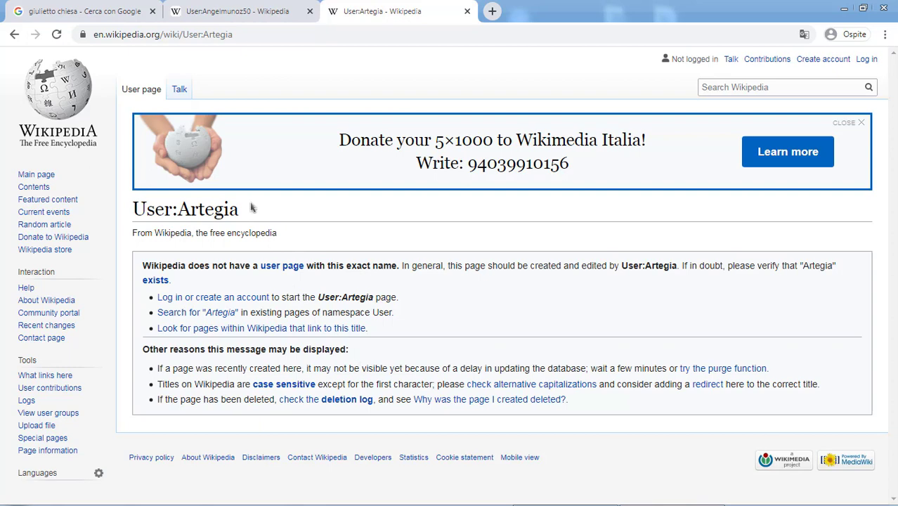
left_click_drag(177, 209, 247, 214)
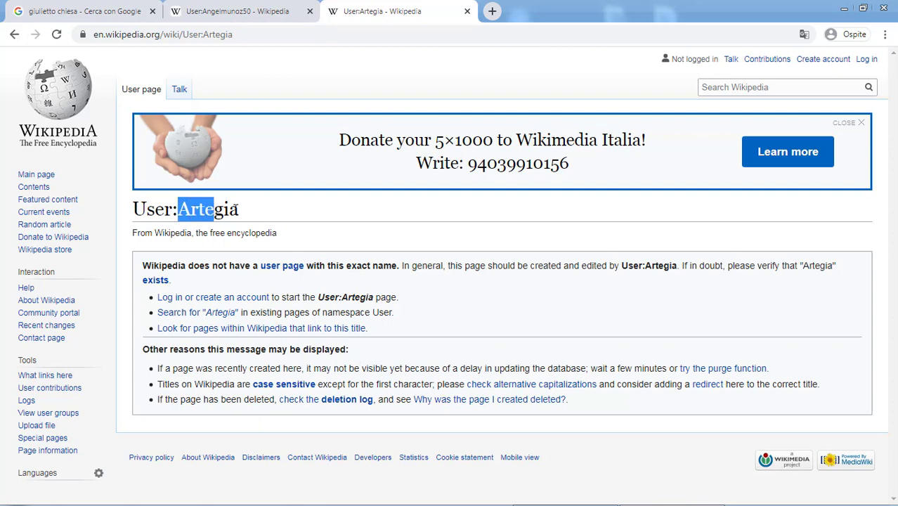
left_click(291, 225)
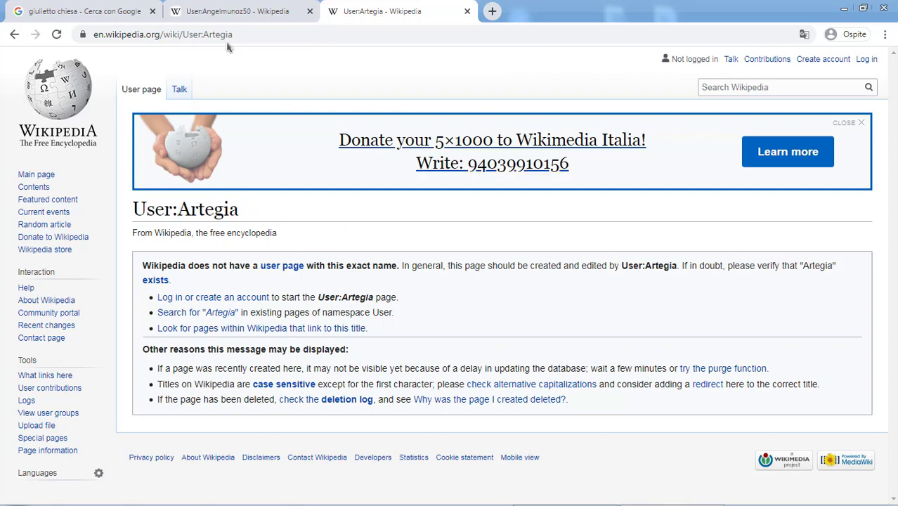
left_click(231, 11)
left_click(310, 10)
key("alt+Left")
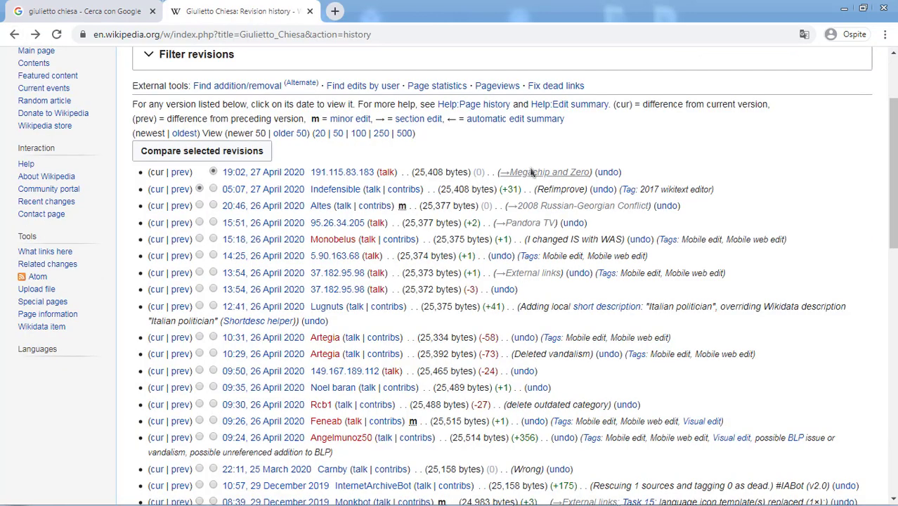
scroll(345, 281, "down", 3)
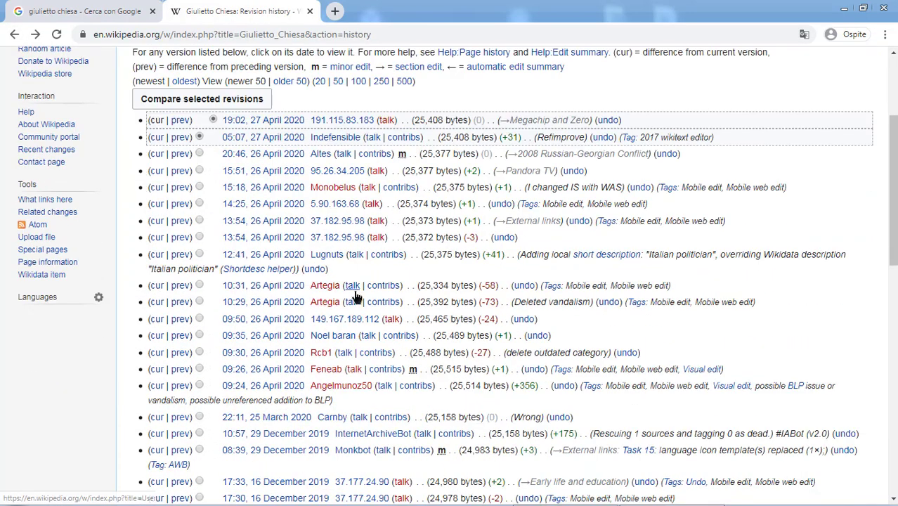